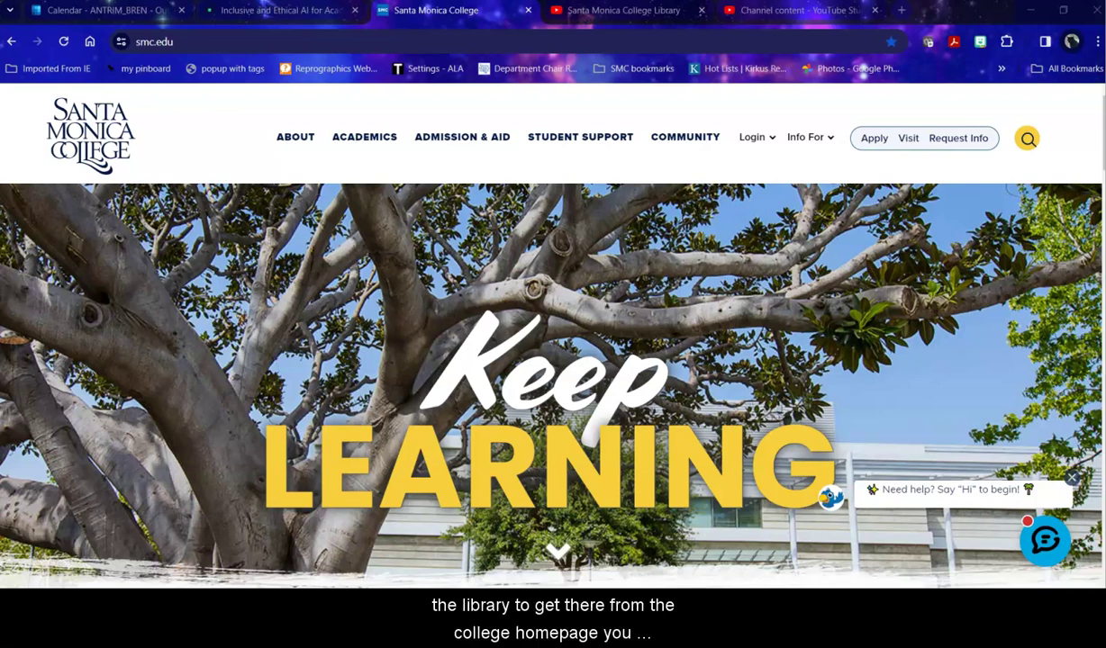
Step: Open the Student Support Services page and scroll down to More Helpful Services and Resources
mouse_move(558, 138)
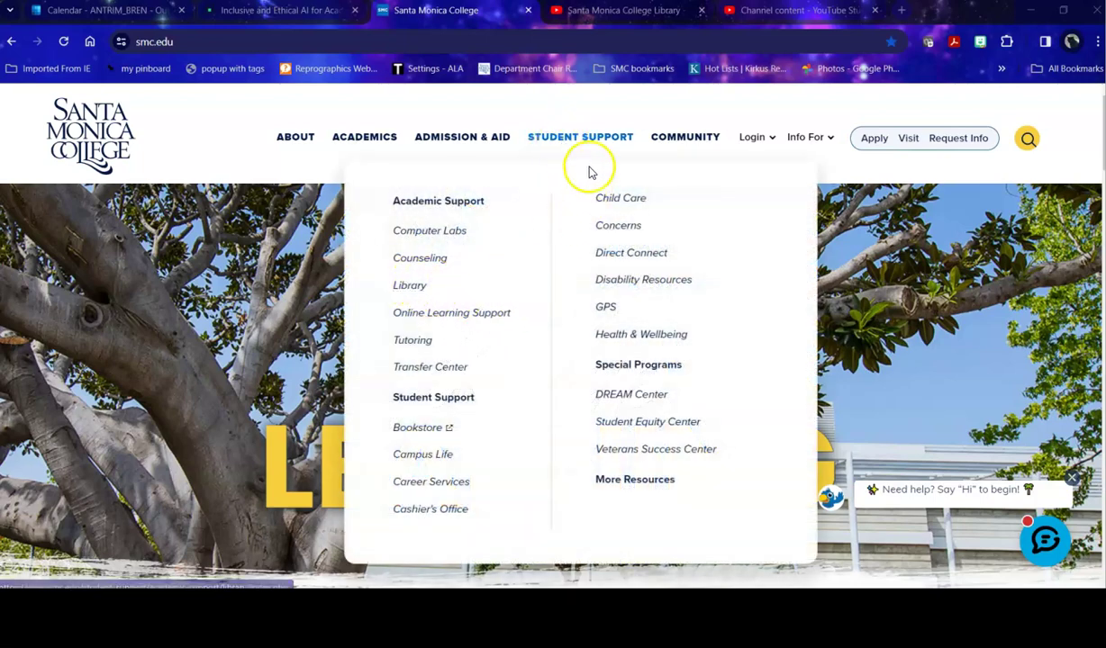
left_click(590, 144)
scroll(693, 311, "down", 5)
scroll(704, 326, "down", 10)
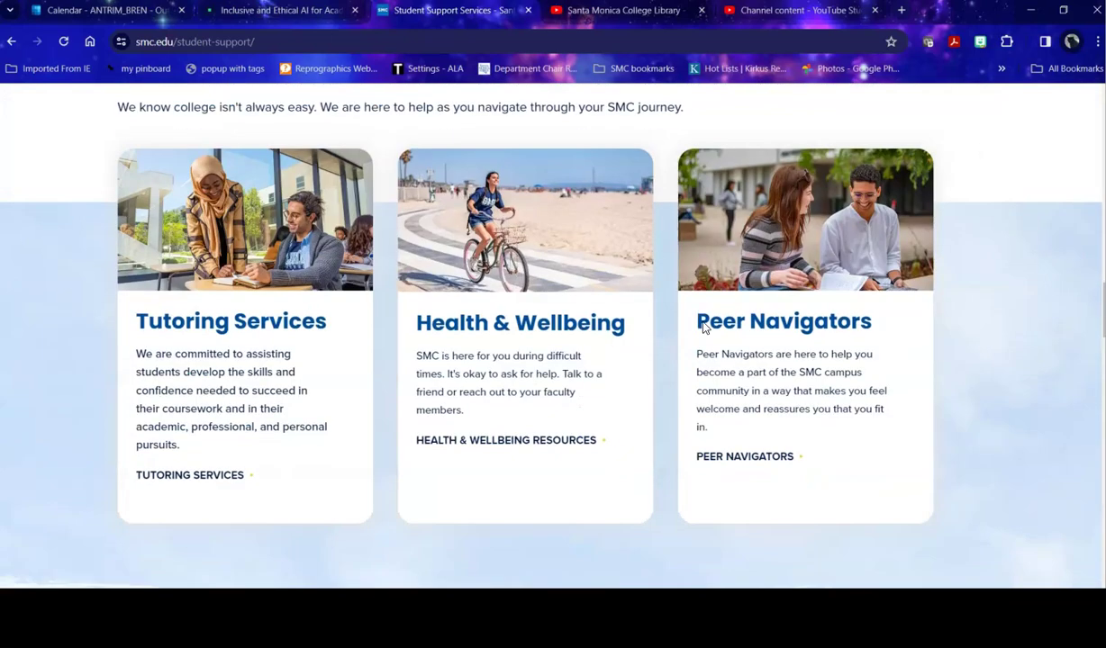
scroll(704, 326, "down", 5)
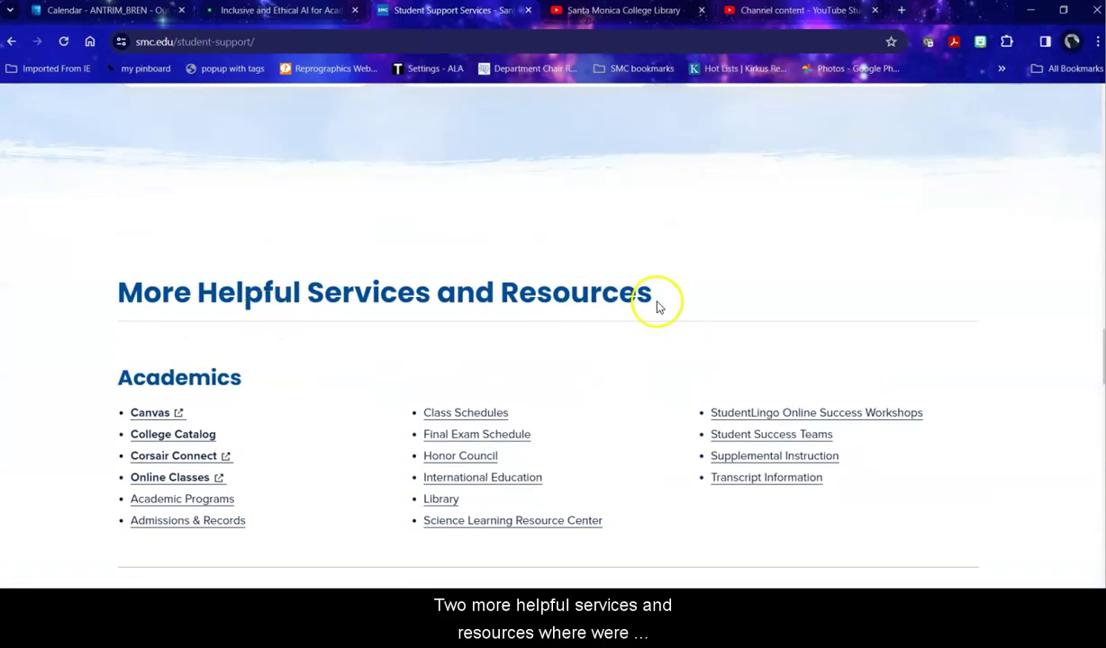
Step: Open the college Library page and view its OneSearch box and service buttons like Ask a Librarian
left_click(438, 504)
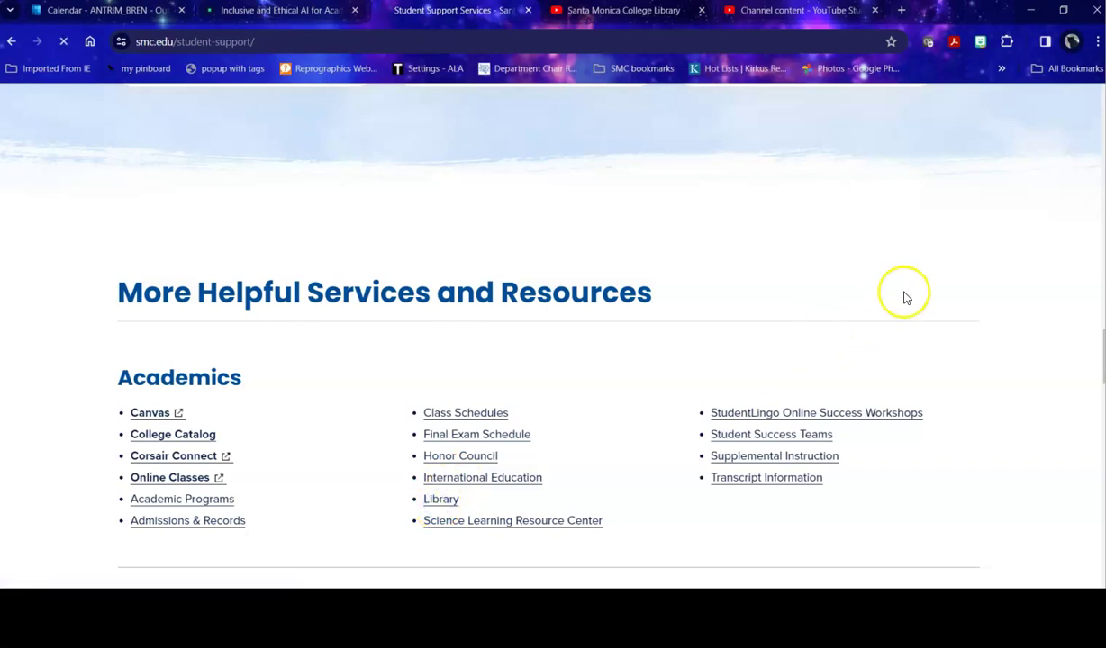
scroll(548, 303, "down", 2)
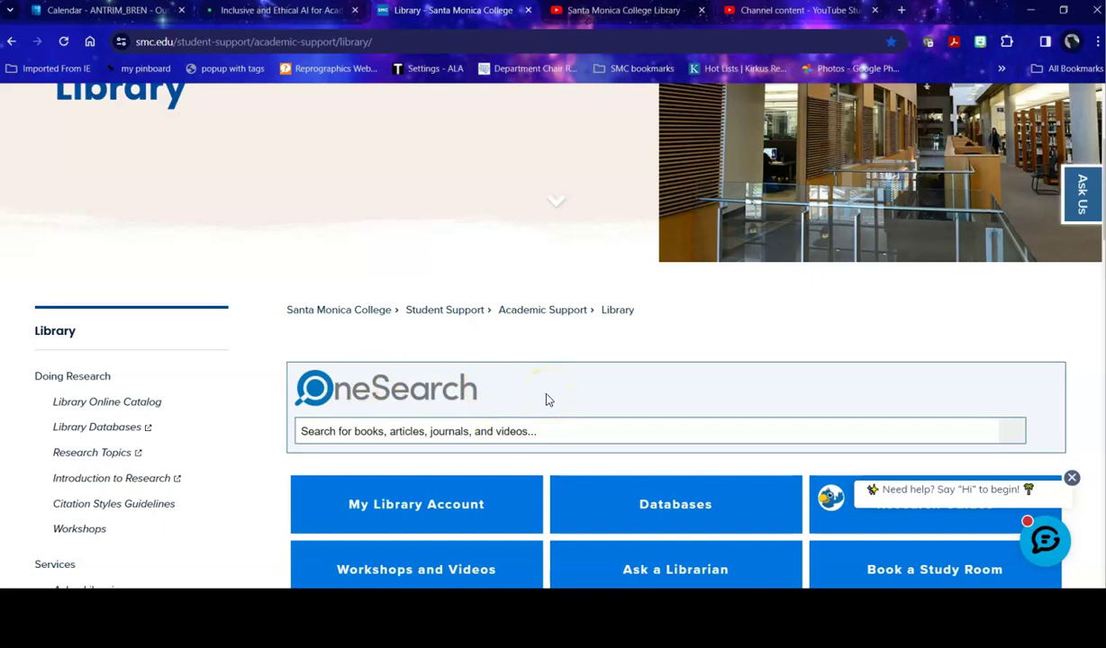
scroll(554, 387, "down", 3)
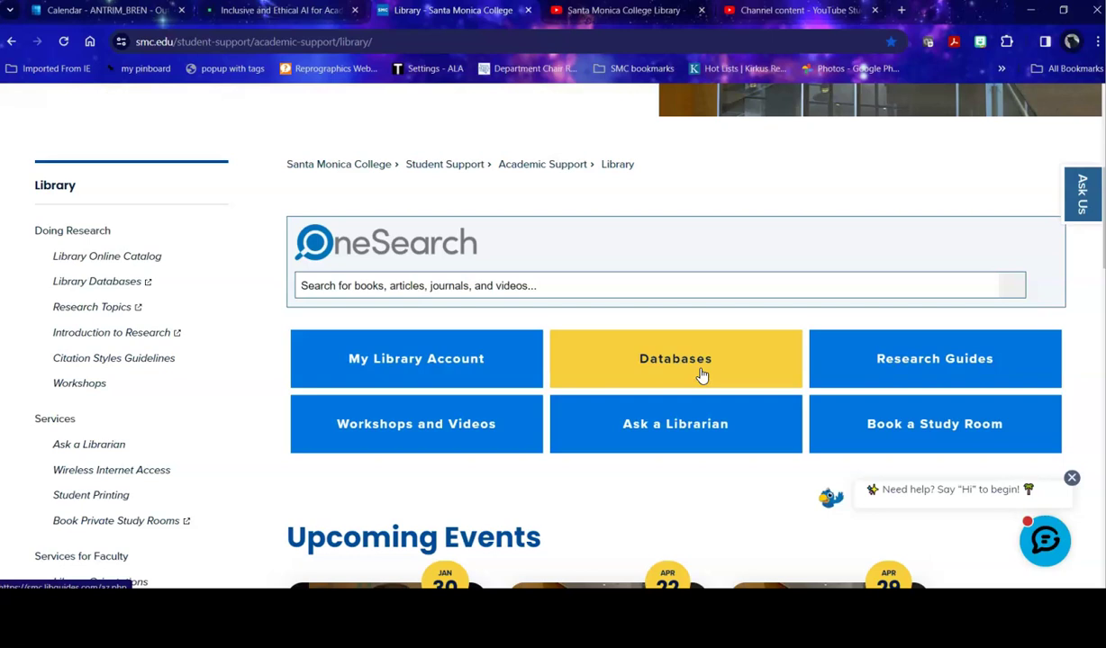
left_click(899, 350)
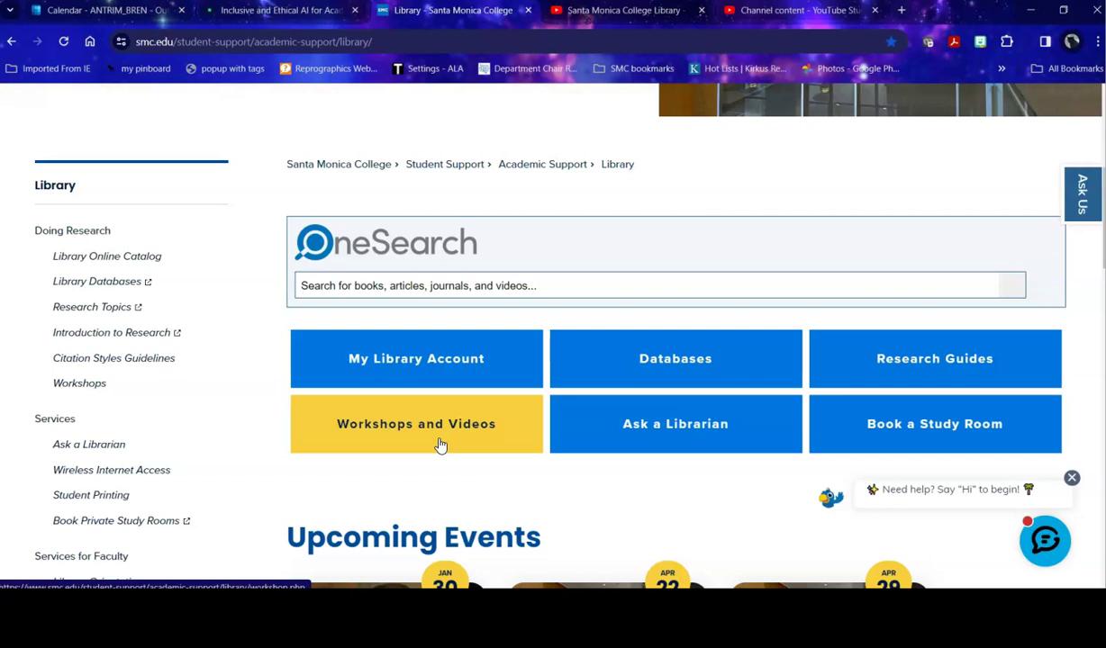
left_click(705, 441)
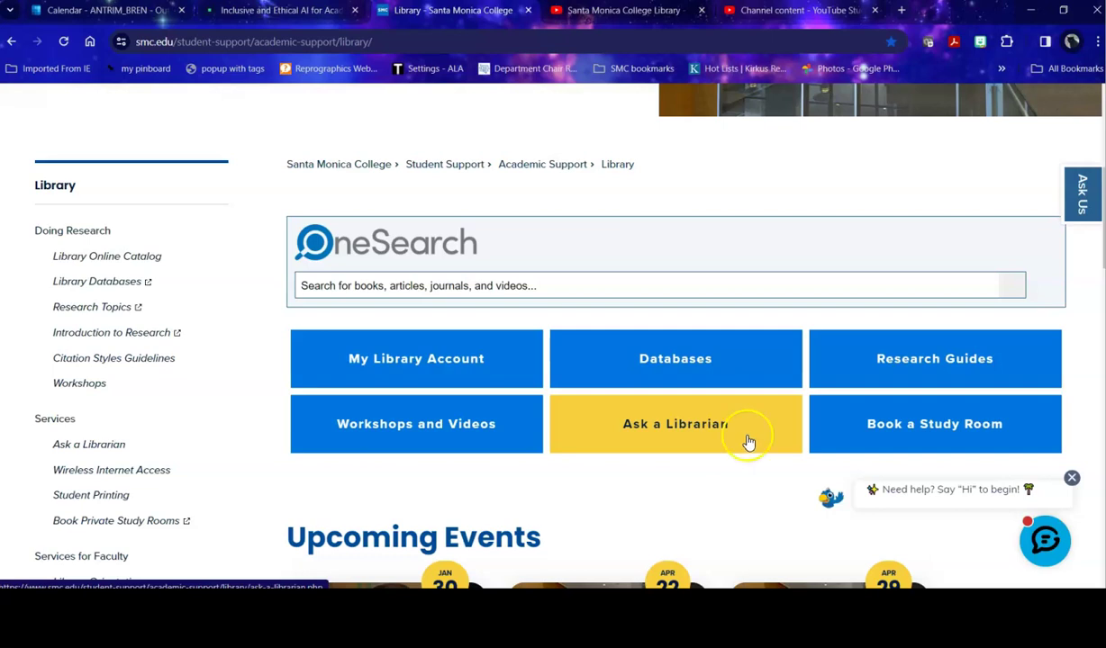
Step: Scroll through the Library page to its Resources links and 2024 hours, then back up
scroll(1024, 407, "down", 4)
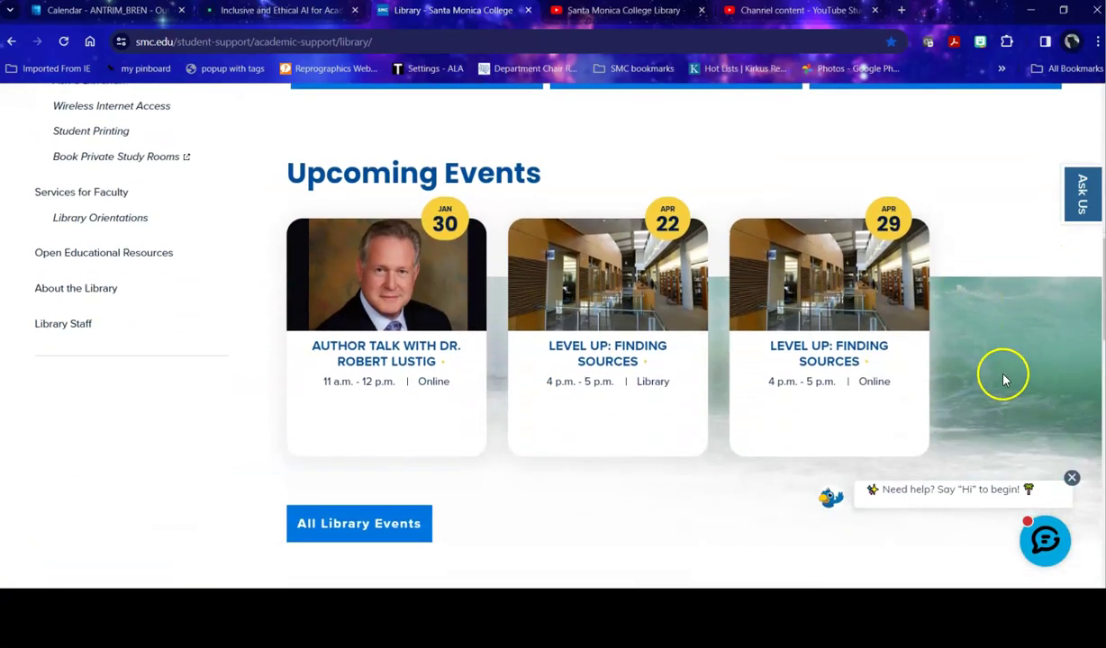
scroll(1000, 374, "down", 3)
scroll(1006, 380, "down", 1)
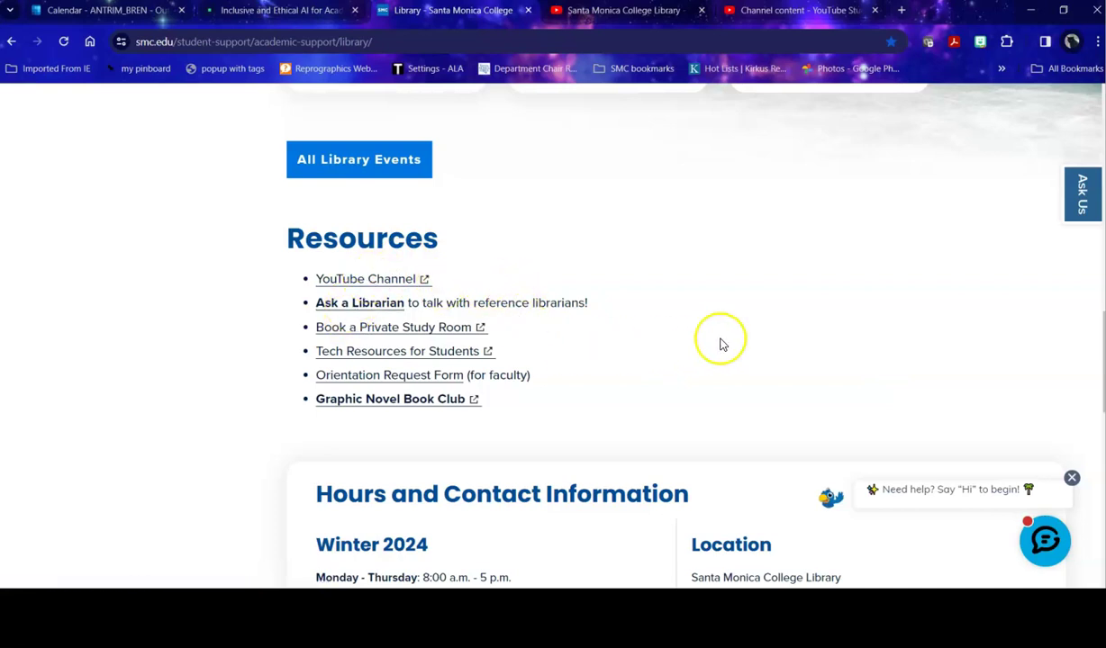
scroll(737, 337, "down", 5)
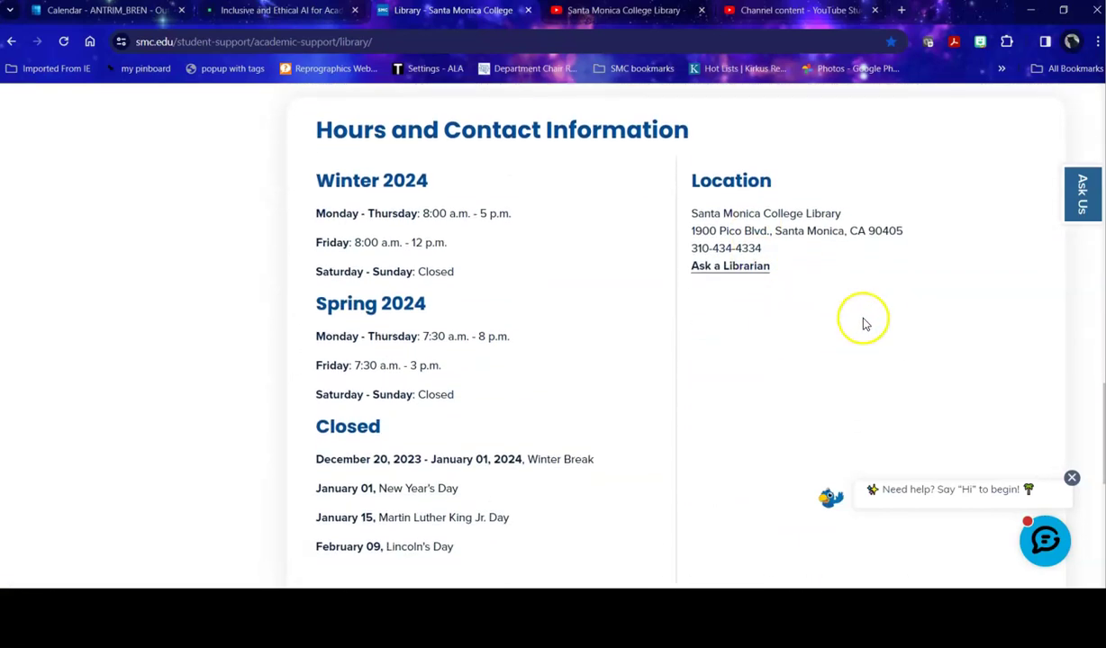
scroll(838, 307, "down", 3)
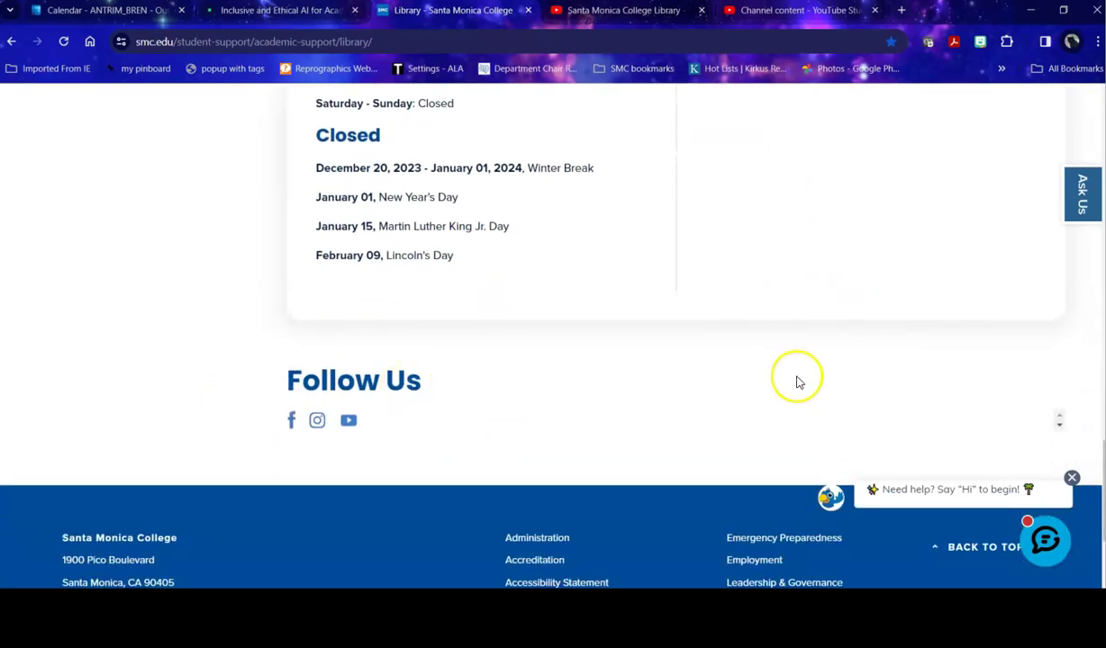
scroll(906, 364, "up", 10)
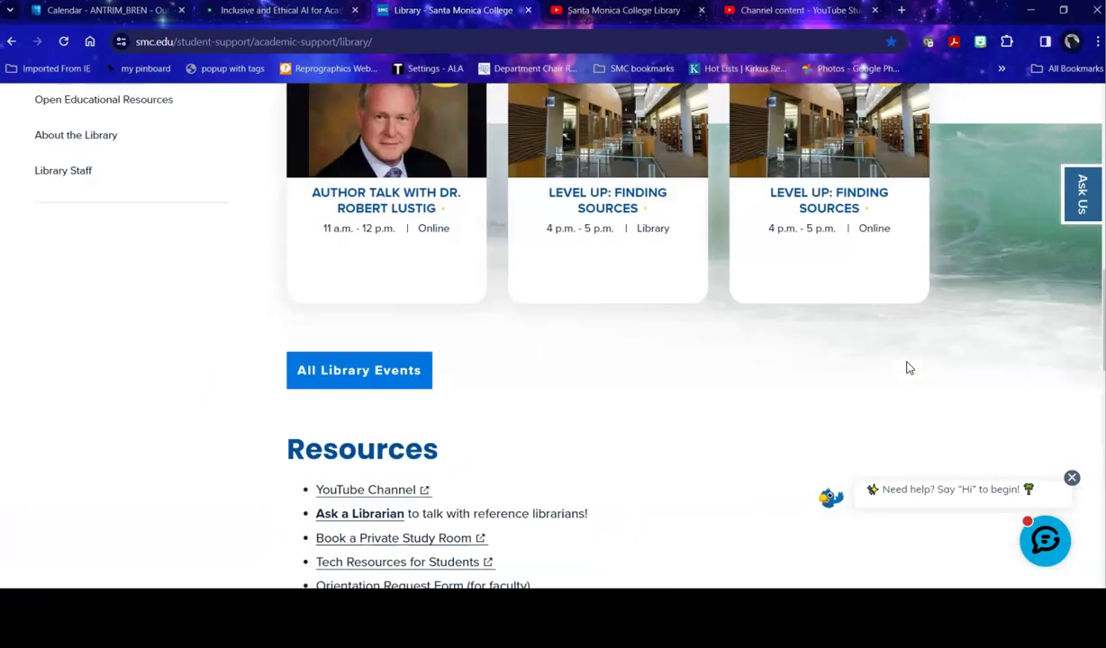
scroll(909, 367, "up", 6)
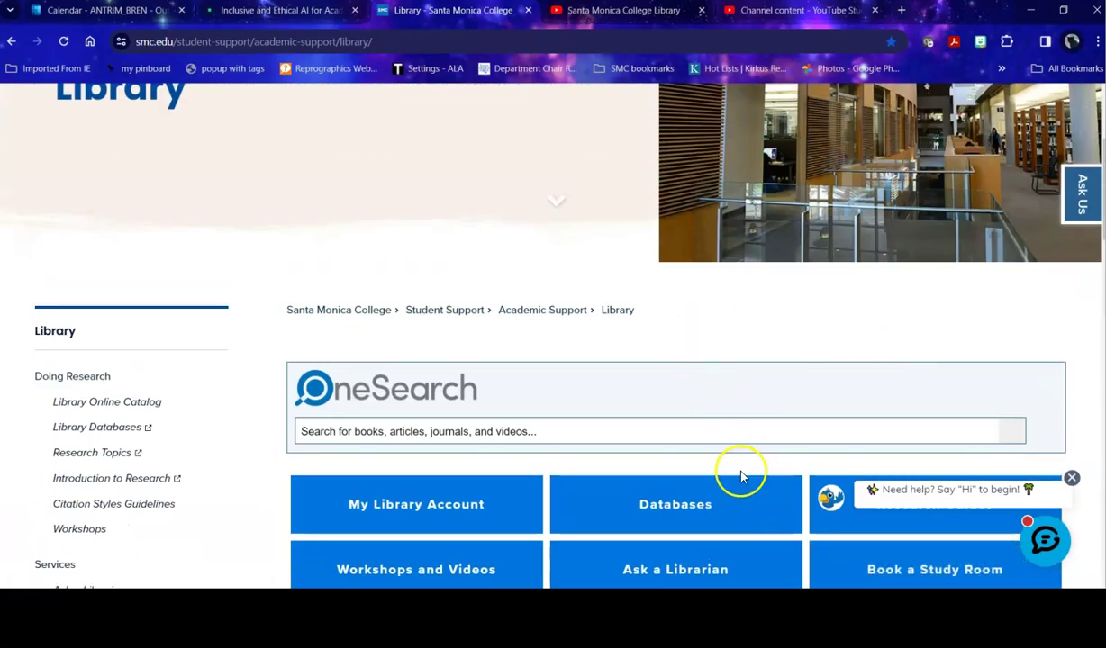
Step: Open the library's A-Z Databases list and look over the database type filter without changing it
left_click(674, 508)
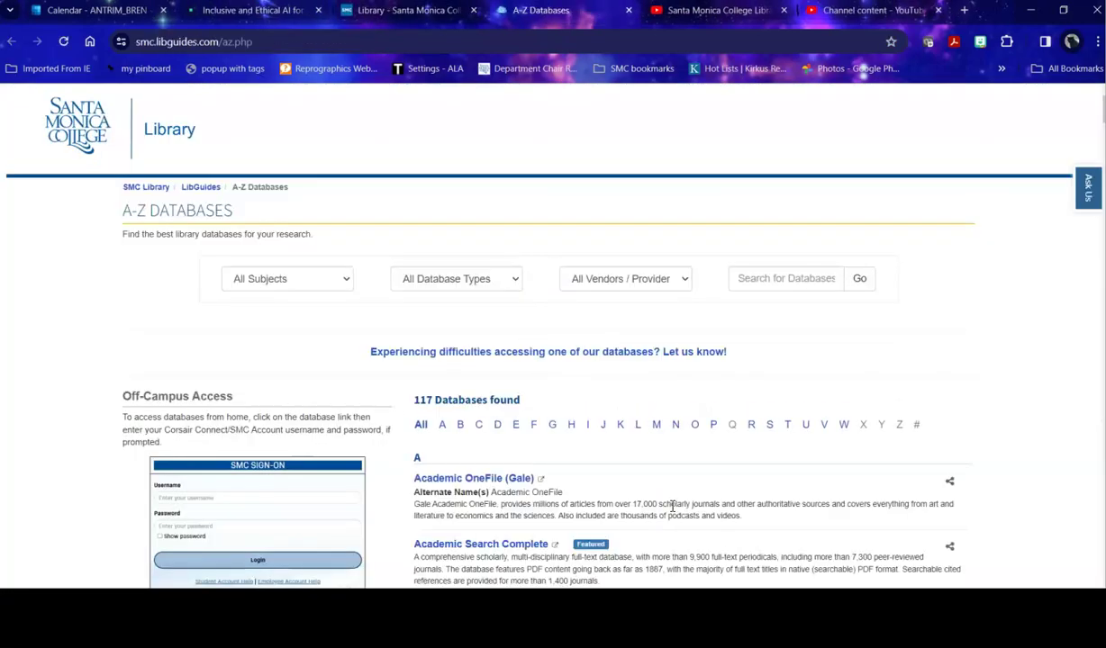
left_click(517, 281)
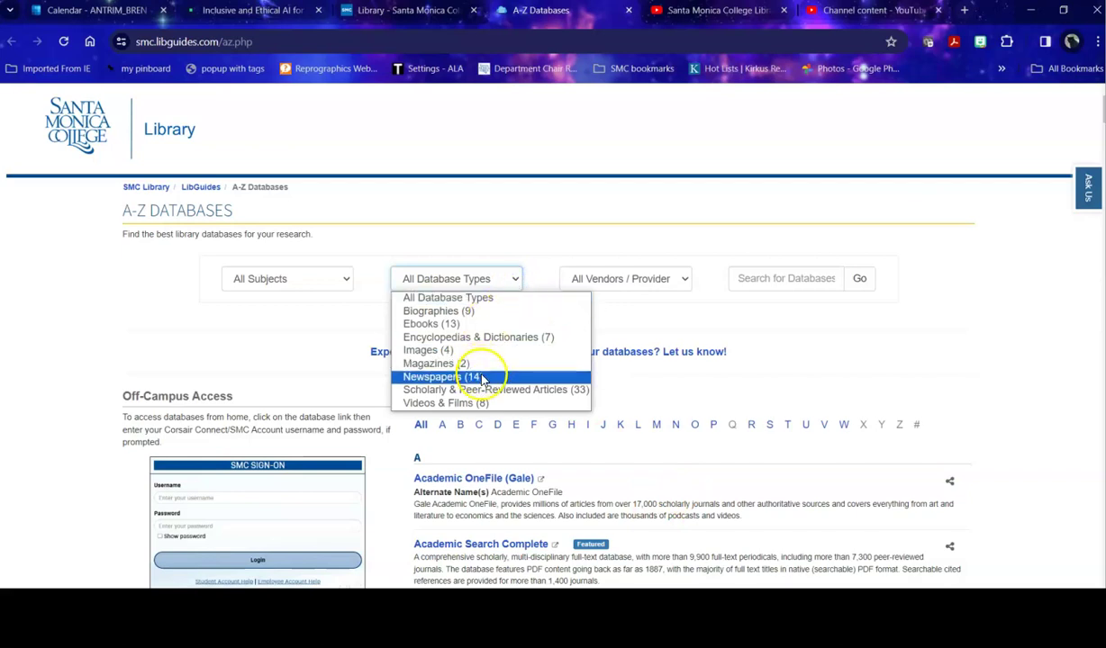
left_click(637, 326)
Step: Filter the A-Z Databases list to the Science subject, showing 25 databases
left_click(348, 280)
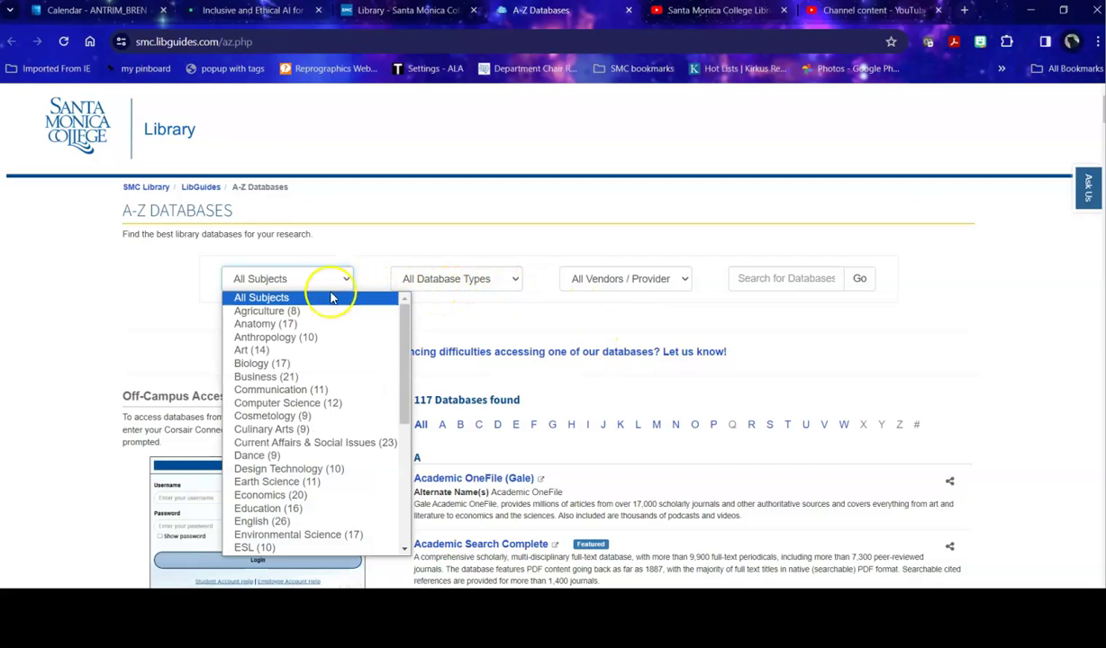
left_click_drag(405, 416, 393, 526)
left_click(393, 513)
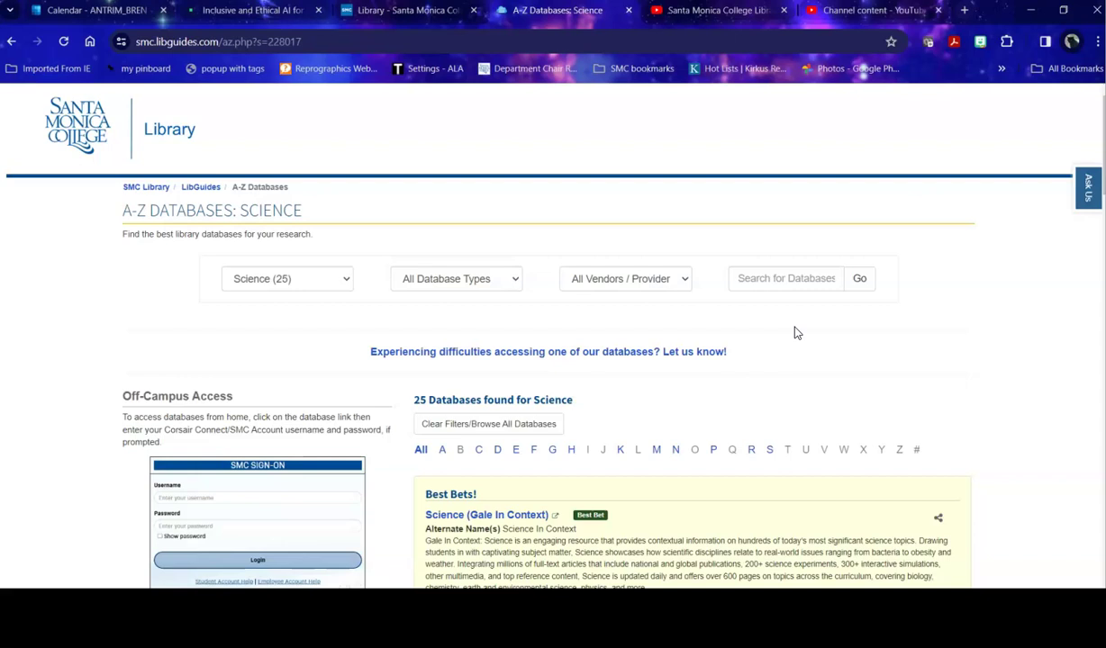
Step: Browse the Science databases list and open Science (Gale In Context) in a new tab
scroll(847, 400, "down", 1)
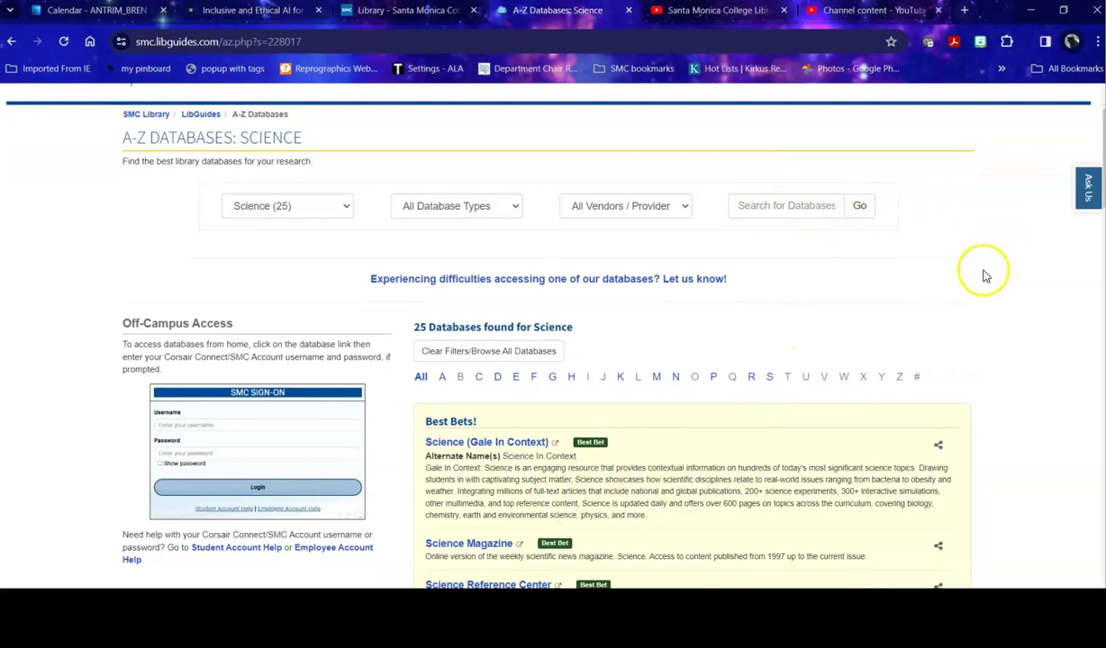
left_click(810, 211)
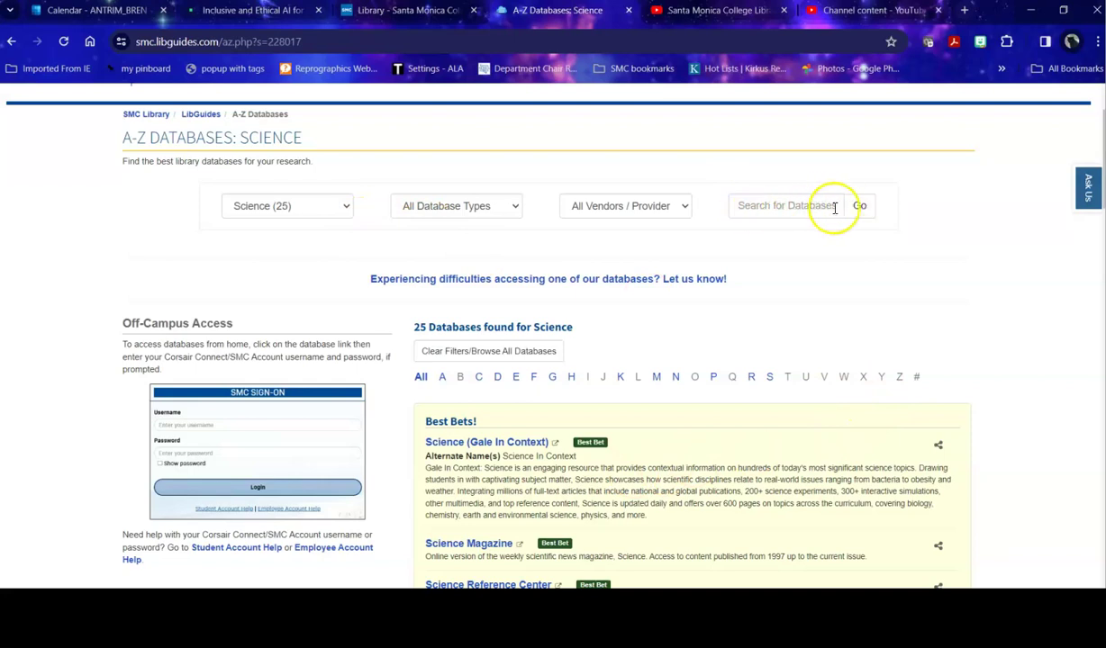
scroll(867, 276, "down", 1)
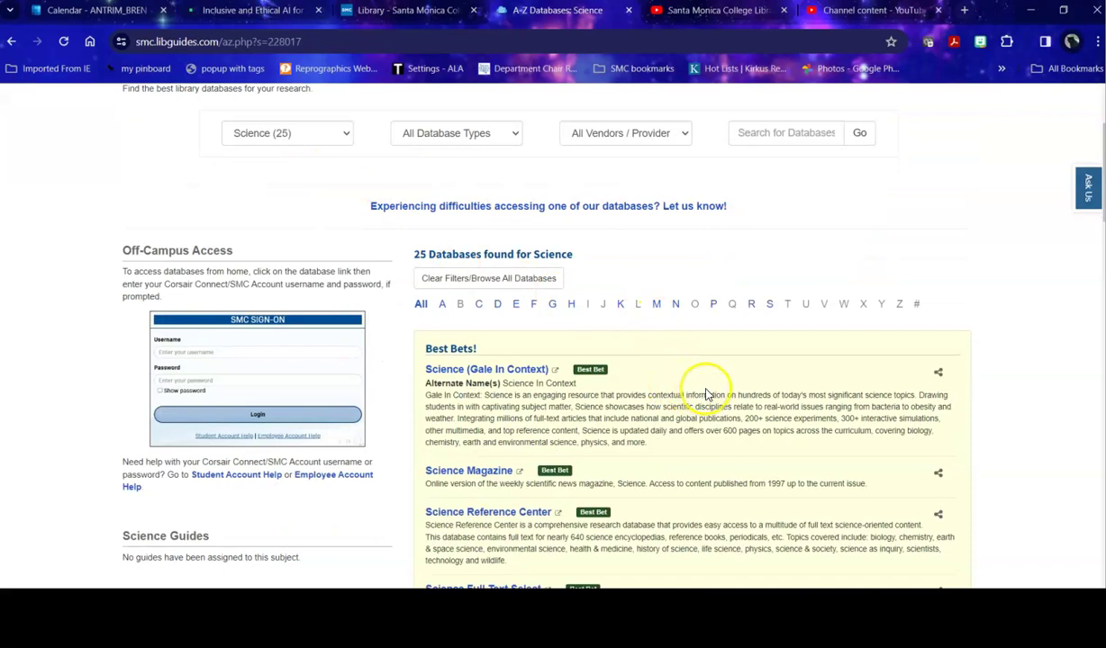
scroll(707, 388, "down", 2)
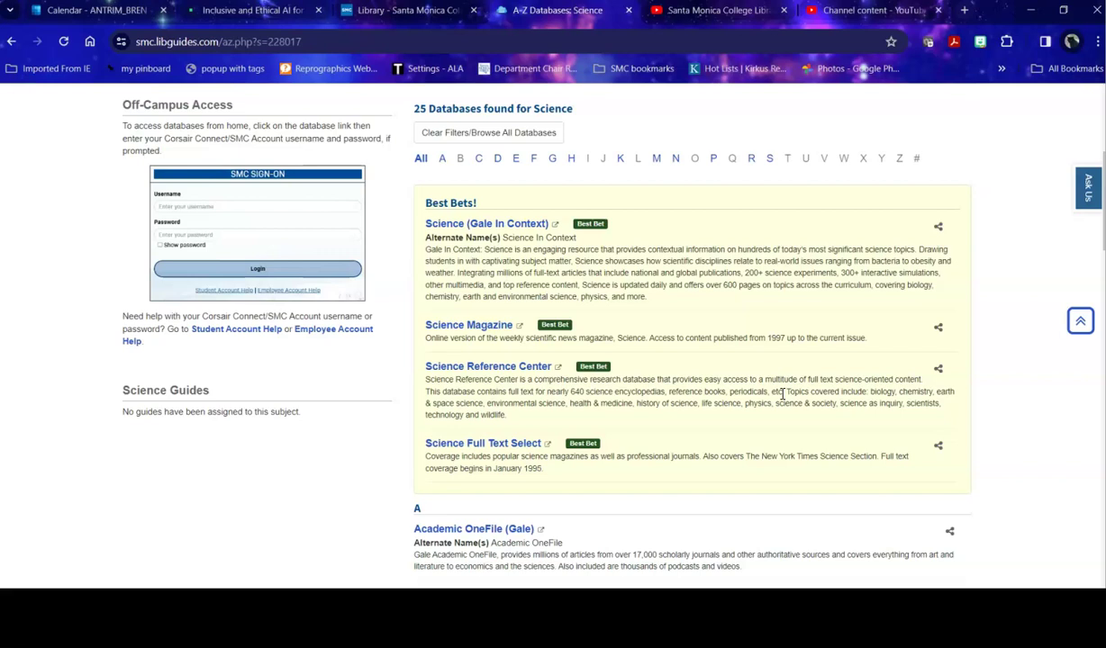
scroll(782, 396, "down", 6)
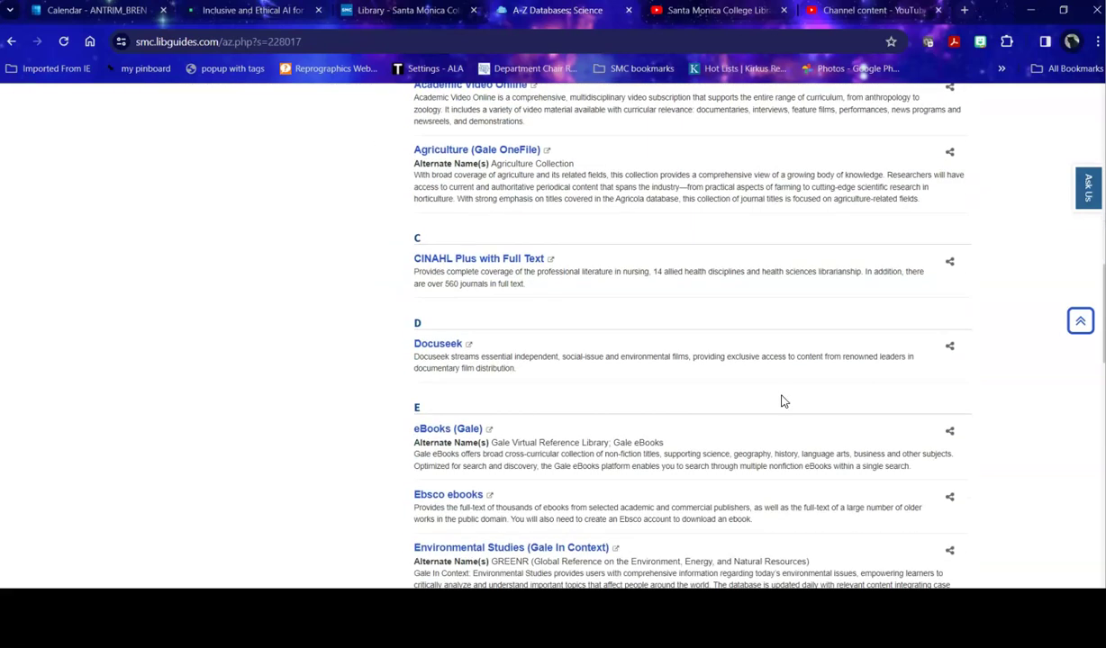
scroll(721, 387, "down", 1)
scroll(517, 446, "down", 1)
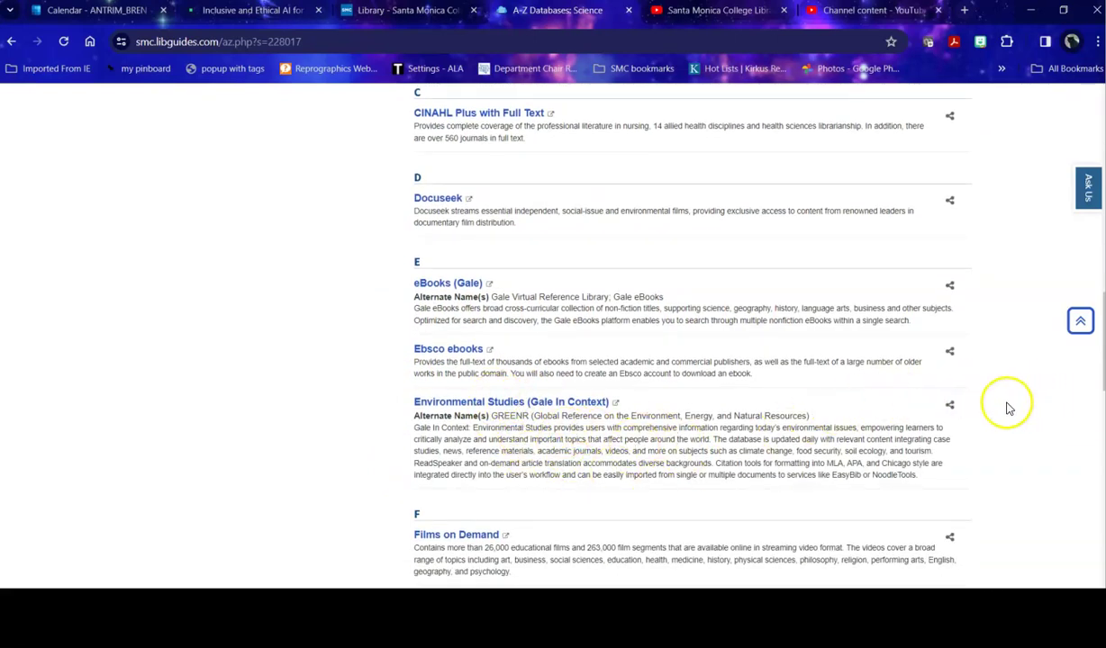
scroll(1004, 408, "up", 5)
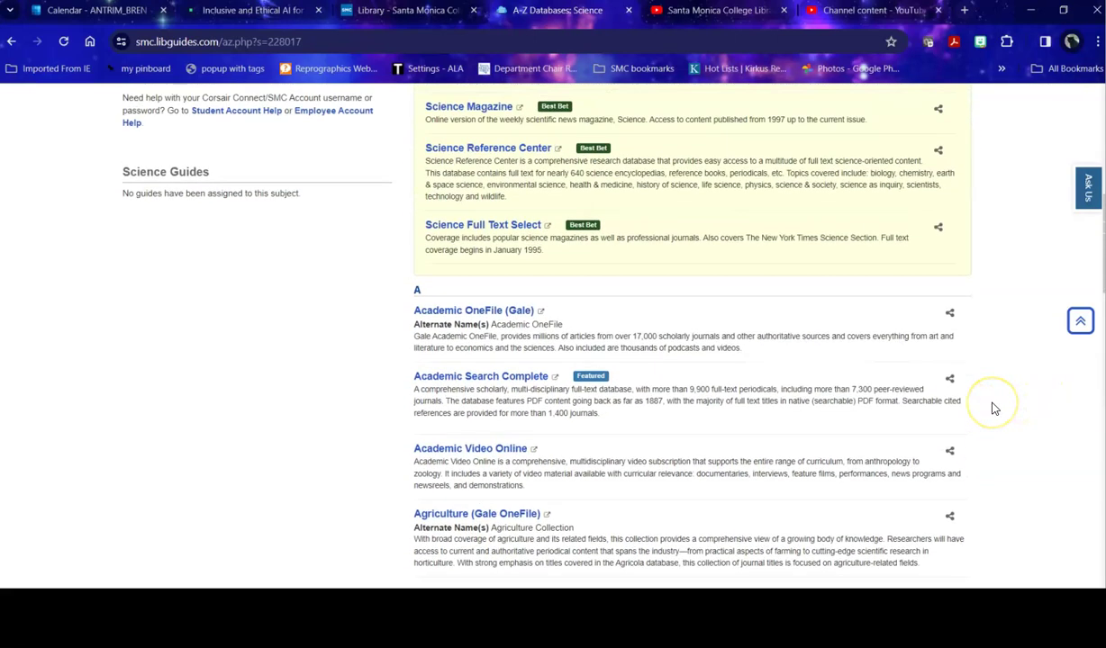
scroll(993, 409, "up", 2)
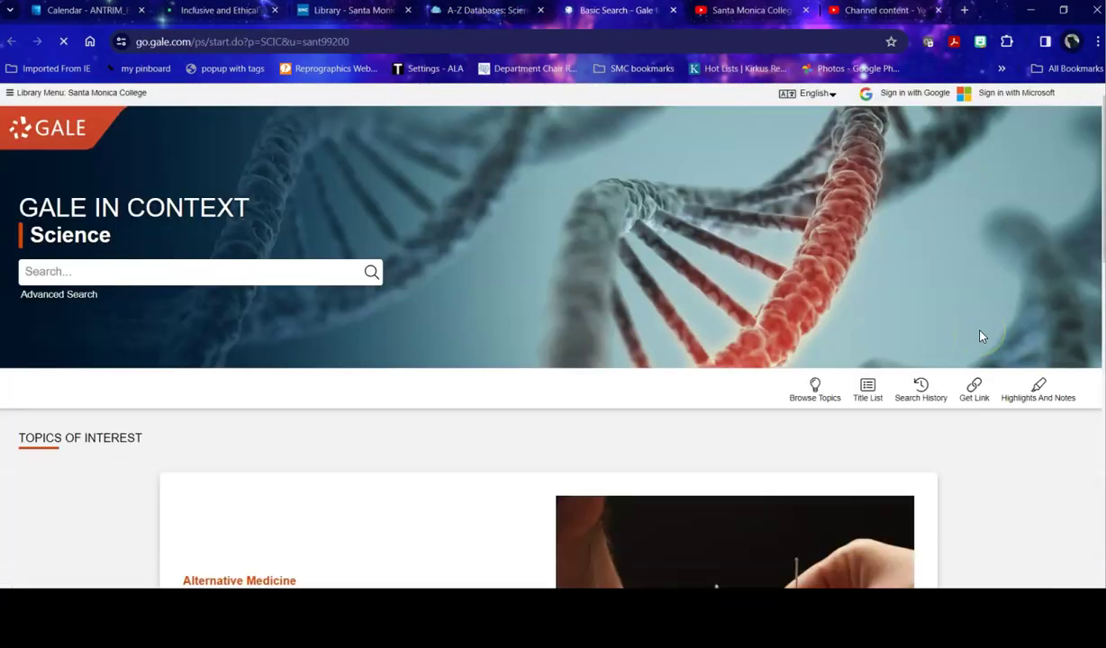
Step: Open the alphabetical list of science topics and glance through it
scroll(572, 376, "down", 2)
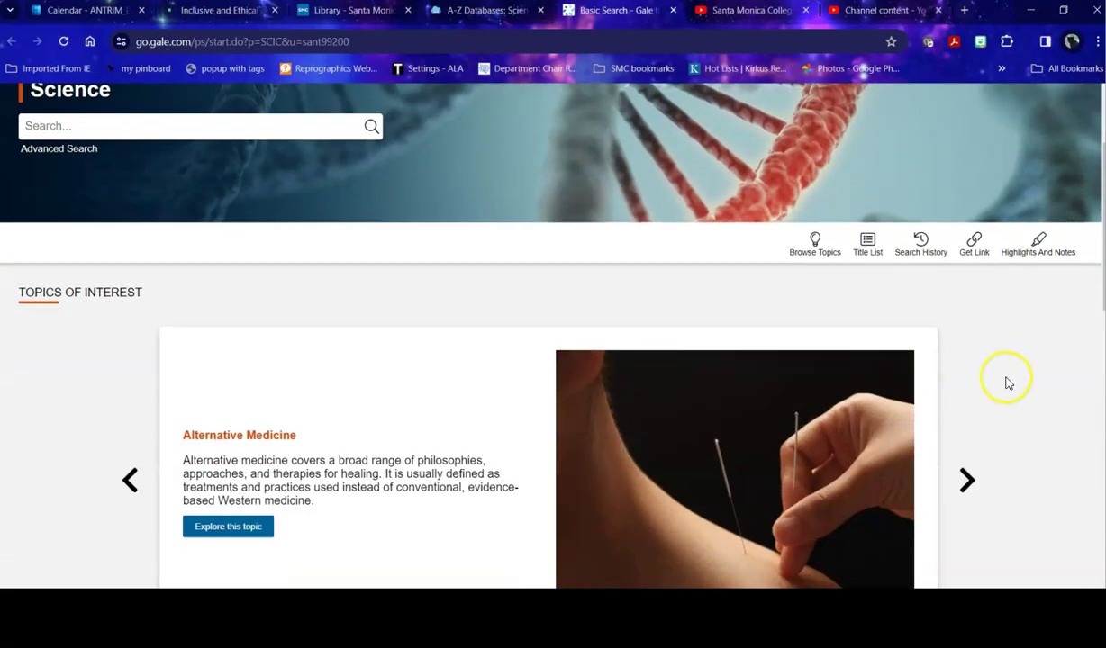
left_click(822, 261)
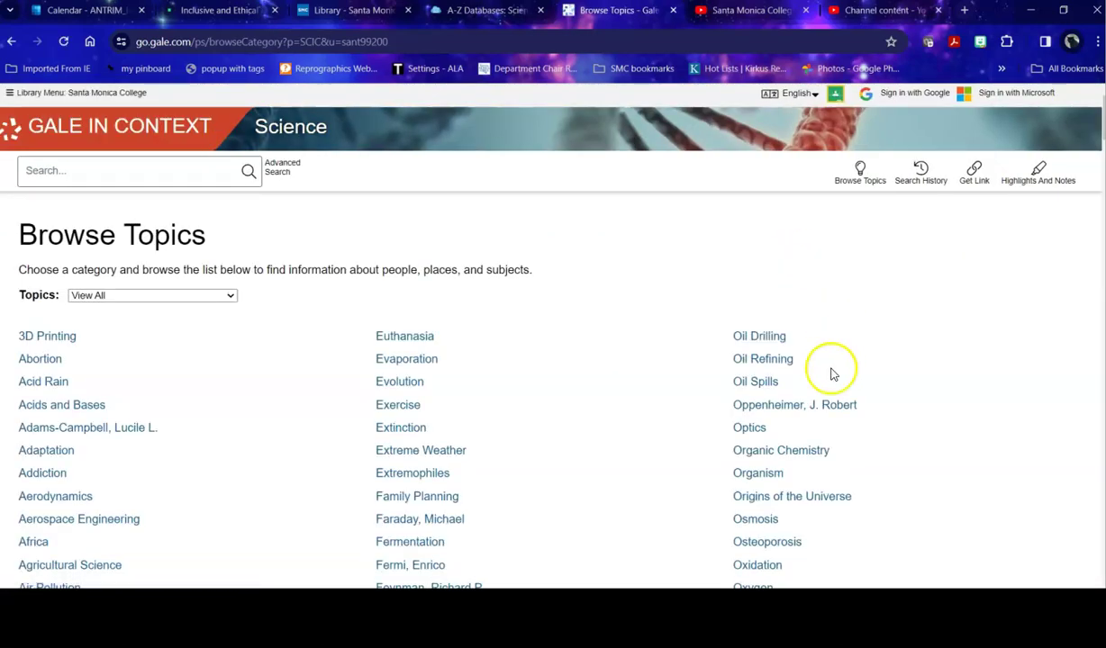
scroll(826, 387, "down", 5)
scroll(895, 391, "up", 5)
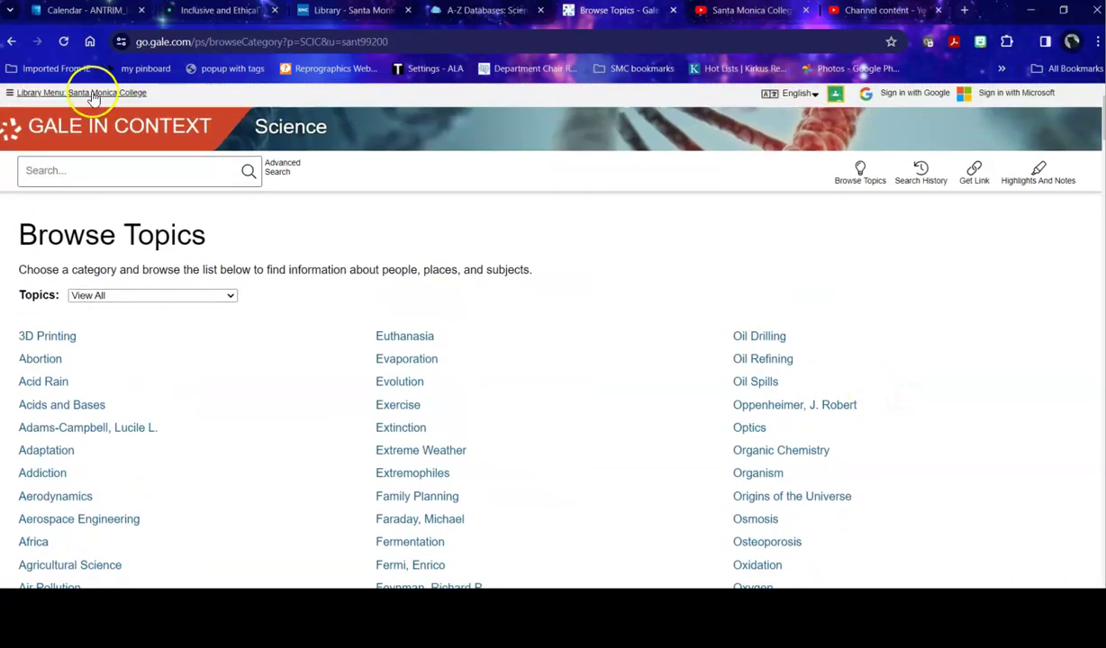
Step: Return to the Science start page and scroll to the Browse Topics categories
left_click(11, 41)
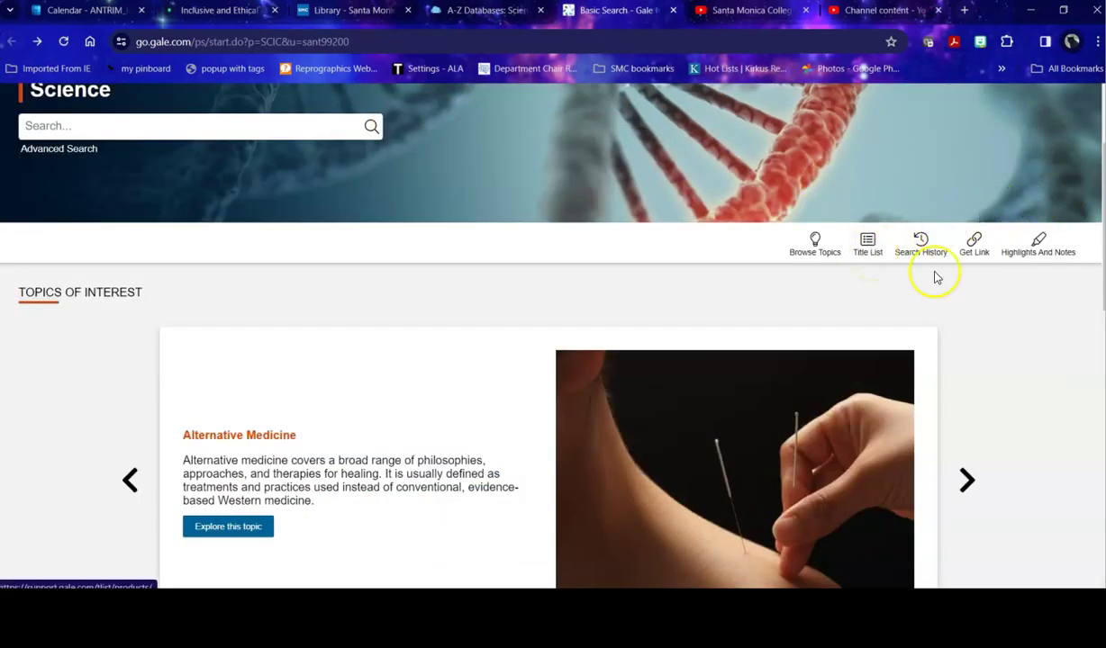
scroll(1031, 300, "down", 2)
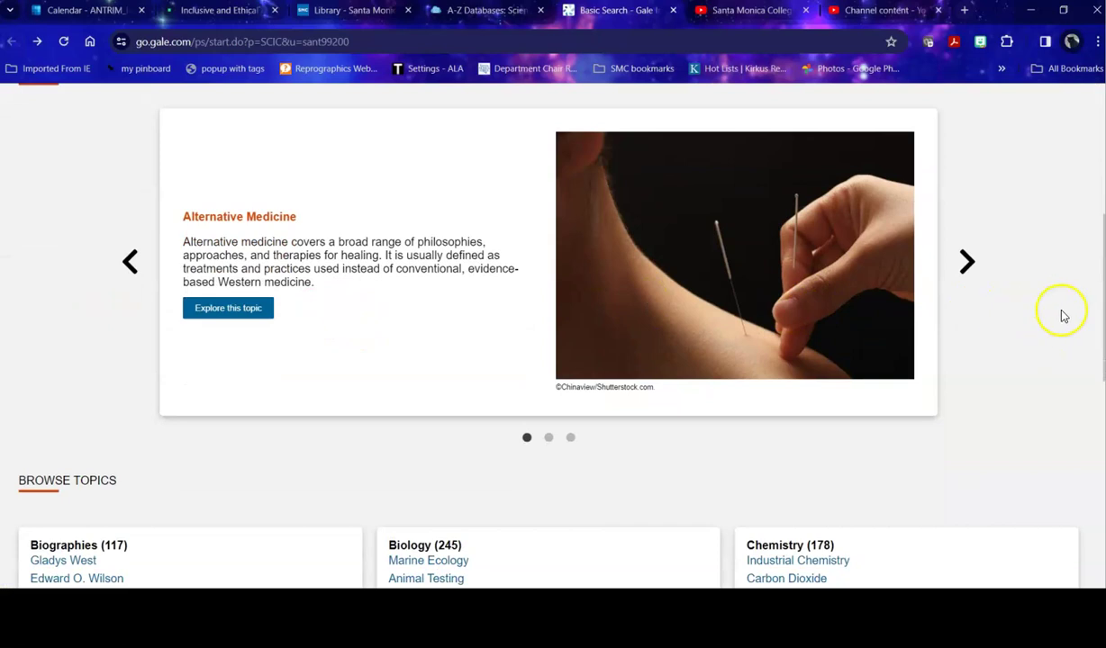
scroll(1035, 315, "down", 4)
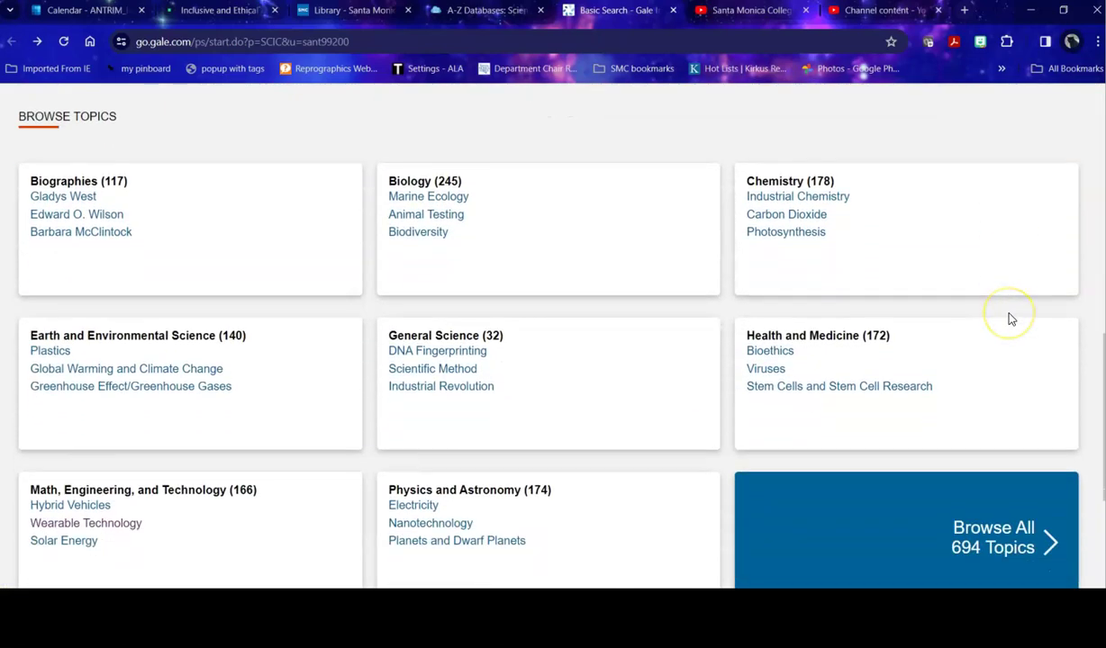
scroll(1008, 317, "down", 1)
scroll(990, 317, "up", 1)
scroll(881, 321, "down", 2)
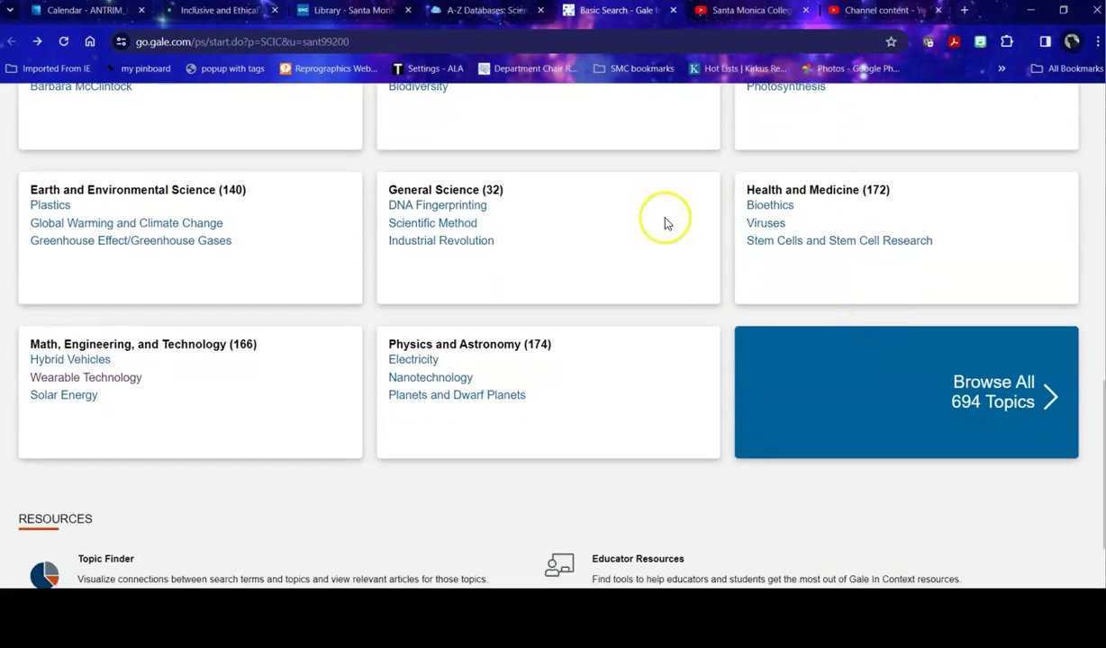
Step: List the Math, Engineering, and Technology topics and open Wearable Technology
left_click(200, 347)
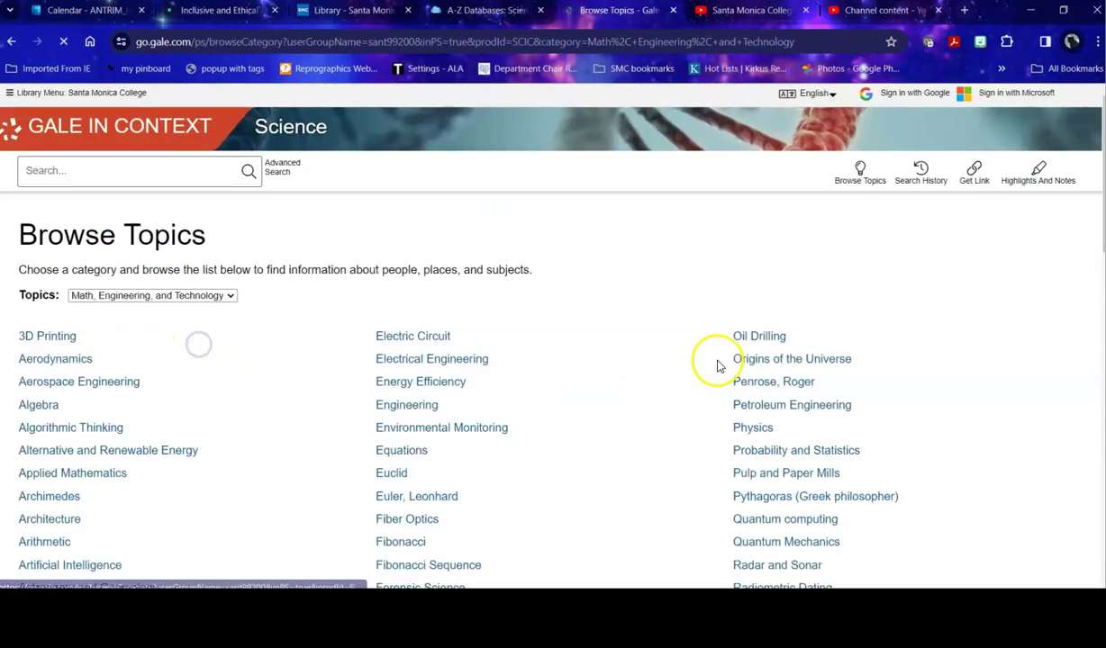
scroll(645, 344, "down", 3)
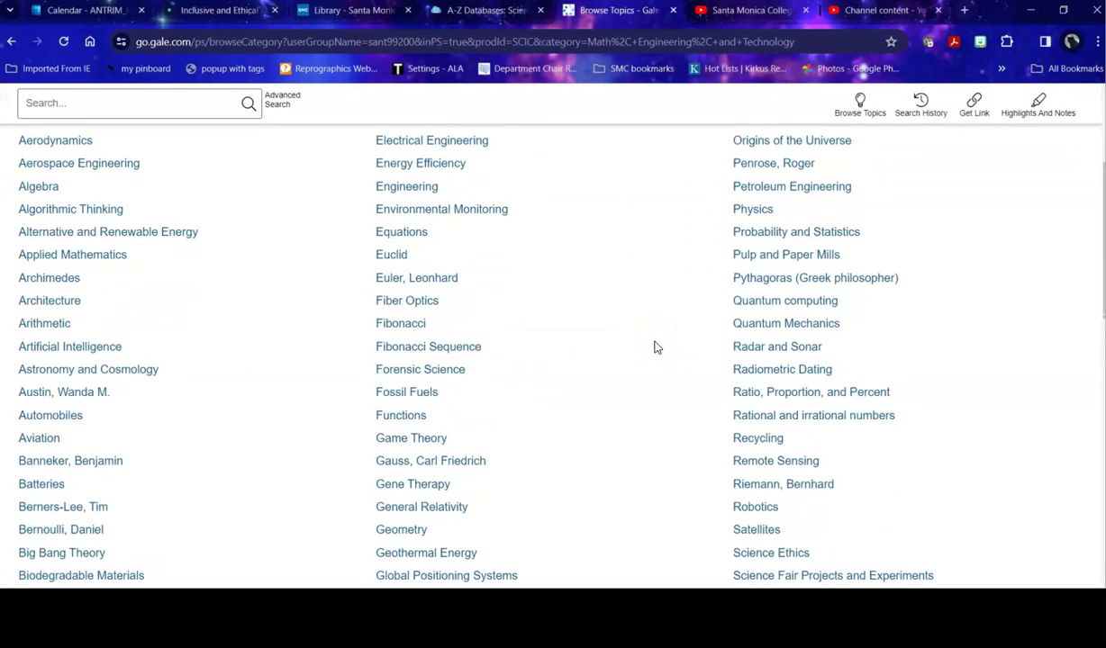
scroll(655, 347, "down", 3)
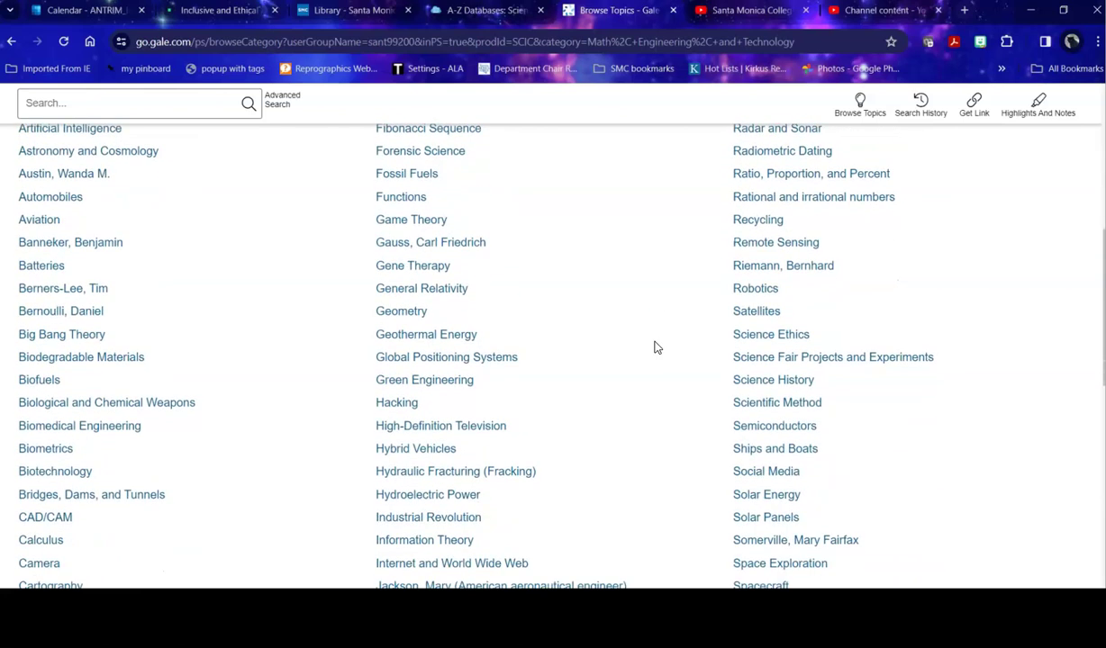
scroll(676, 350, "up", 2)
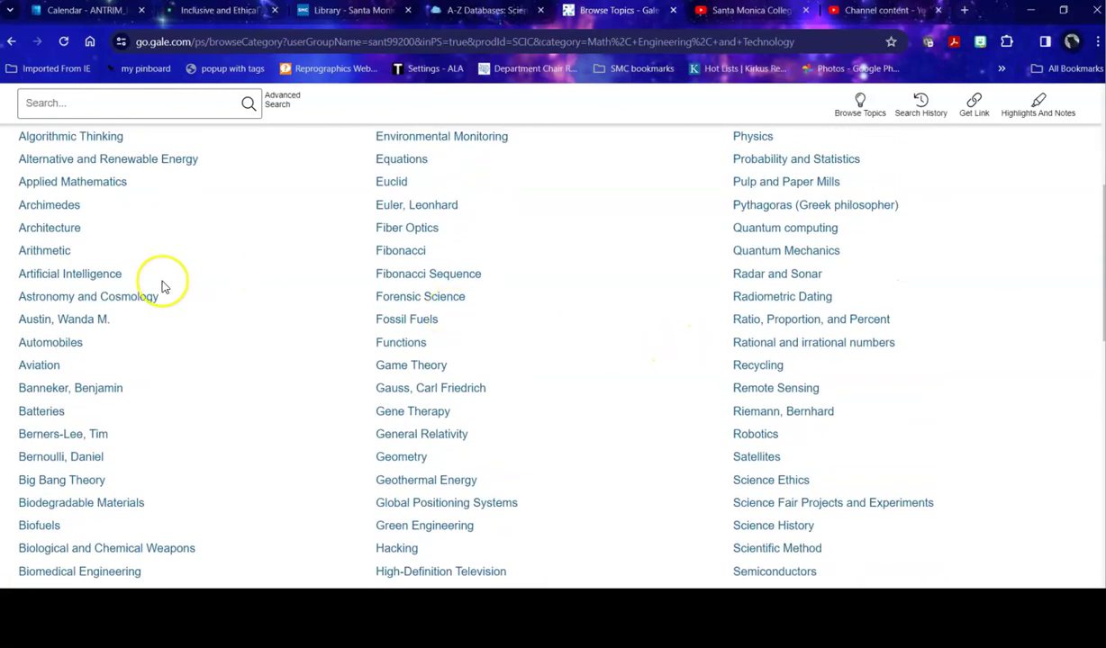
scroll(573, 301, "down", 4)
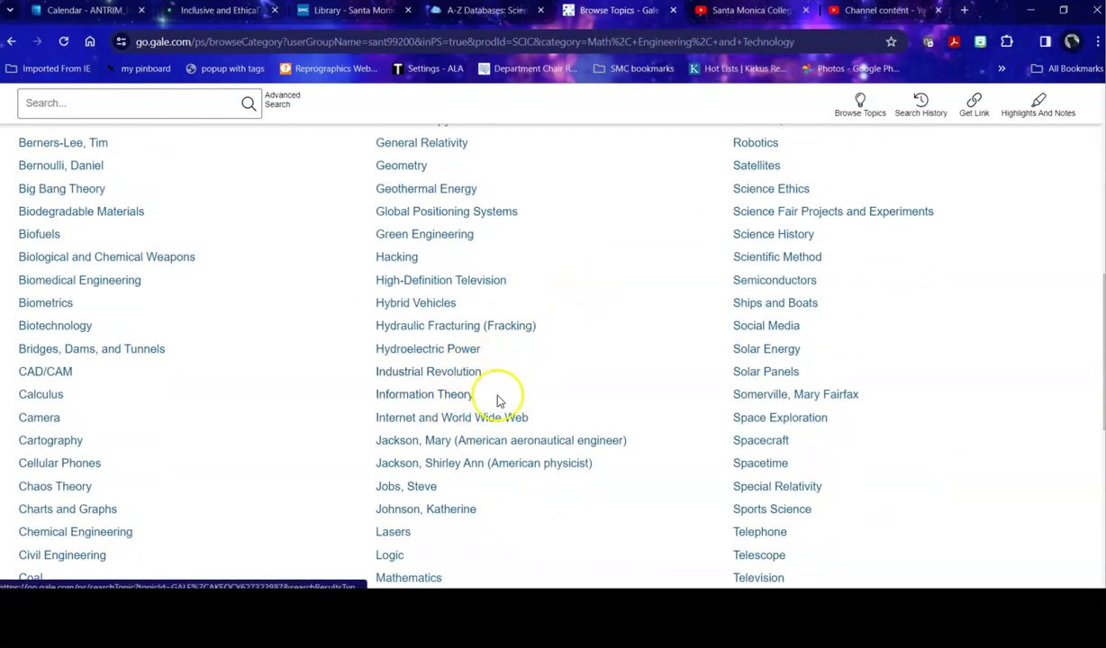
scroll(852, 327, "down", 1)
scroll(852, 327, "down", 2)
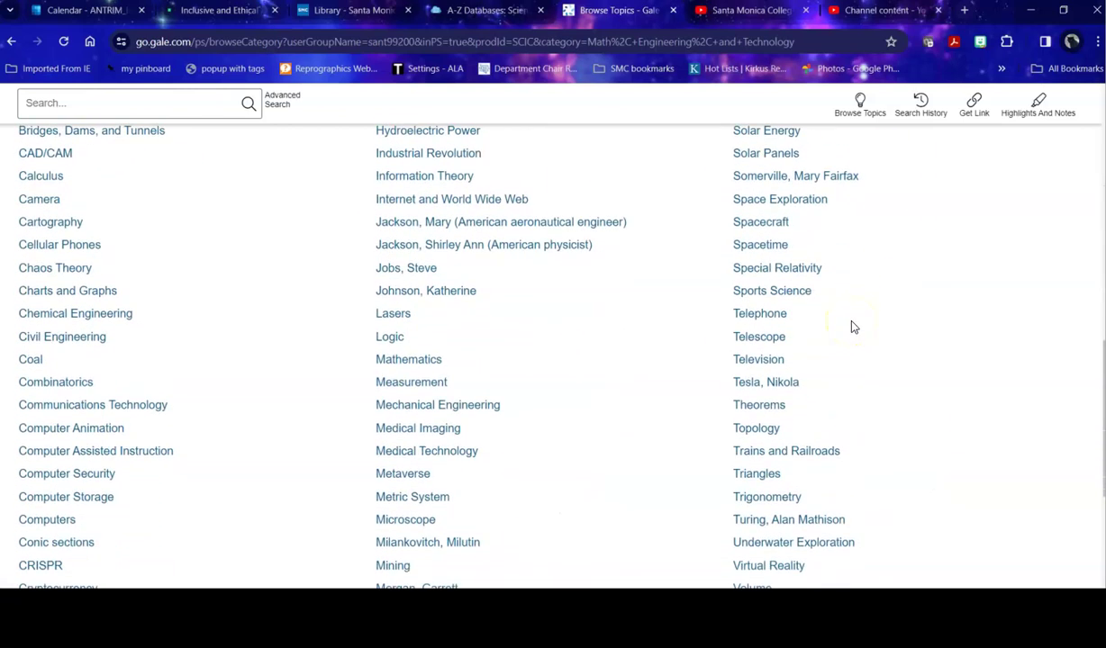
scroll(852, 326, "down", 3)
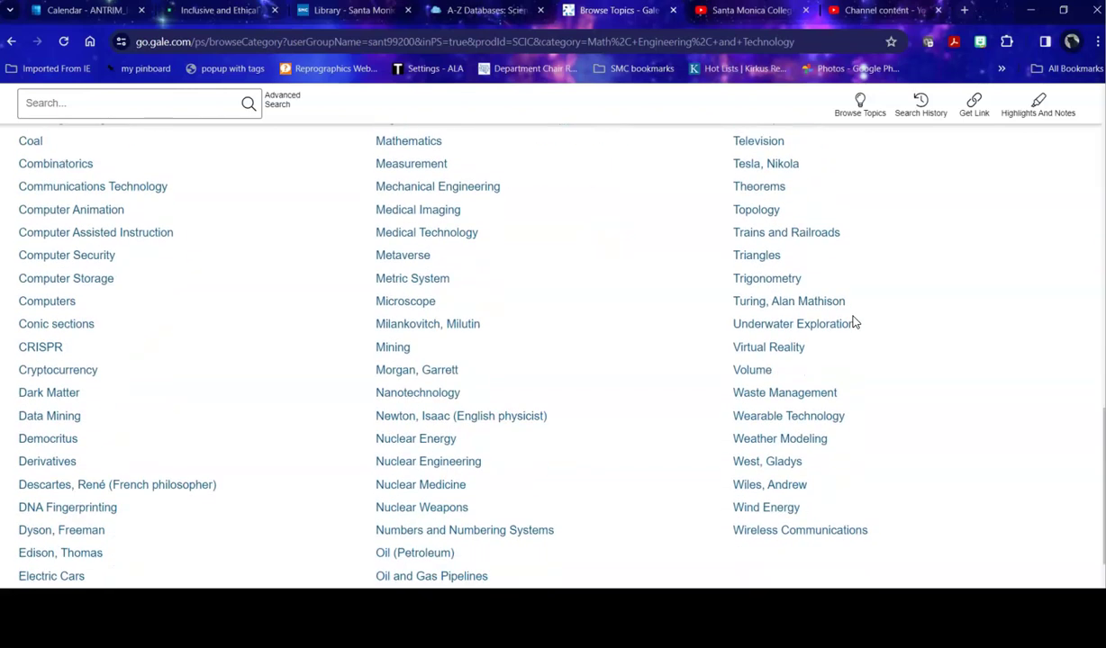
left_click(789, 420)
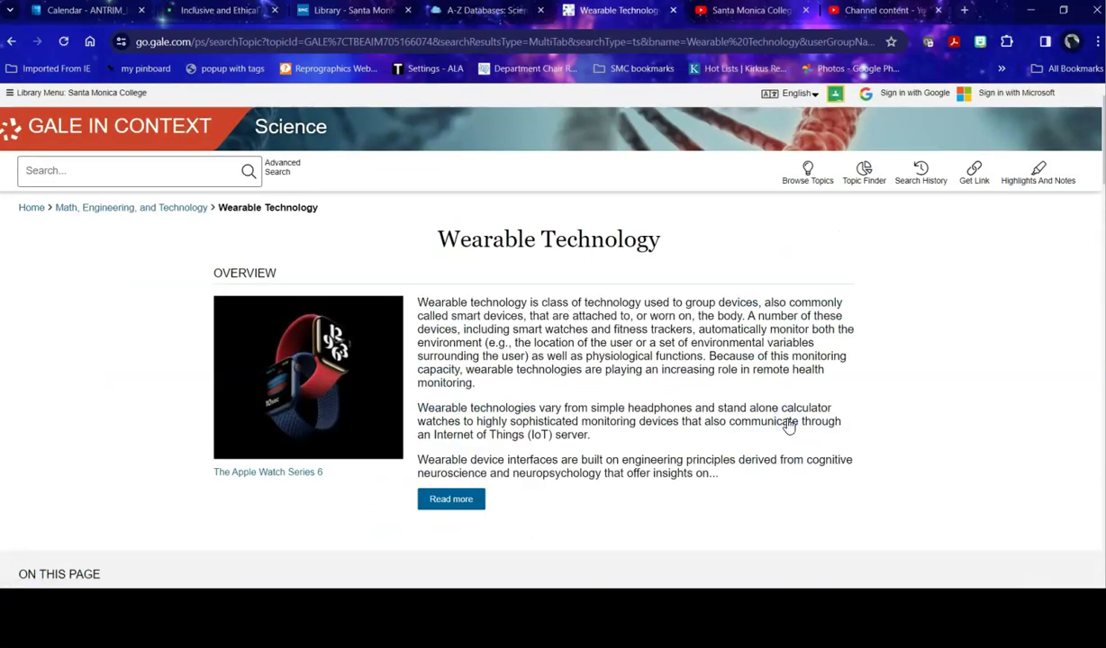
Step: Open the full Wearable technology topic overview article
scroll(789, 427, "down", 1)
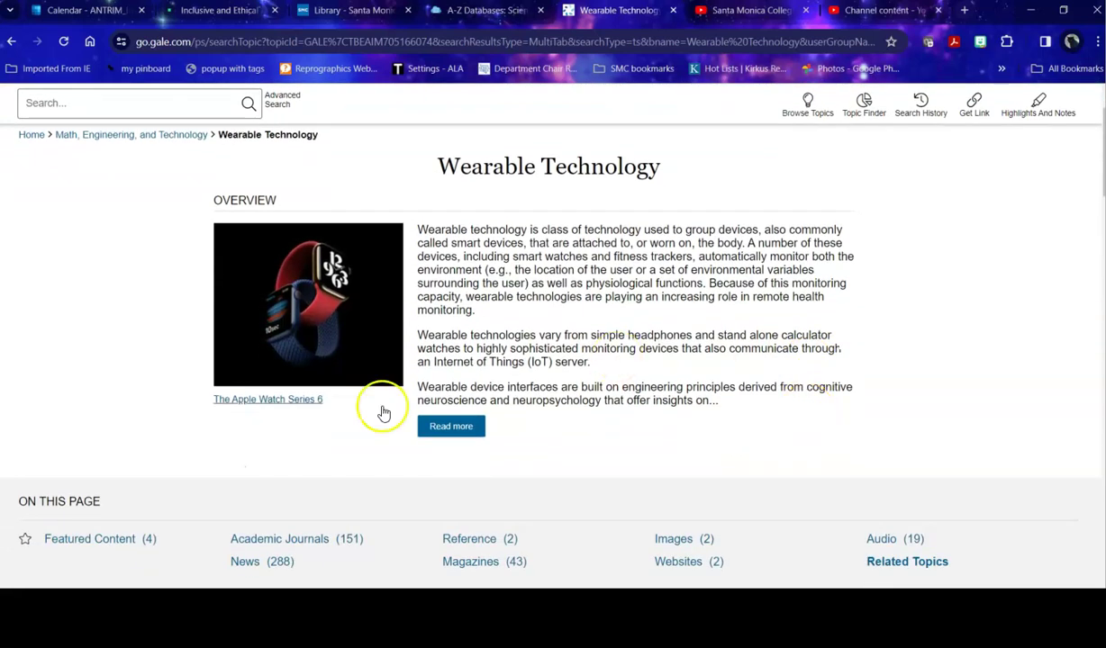
left_click(451, 426)
scroll(855, 372, "down", 7)
scroll(855, 372, "up", 2)
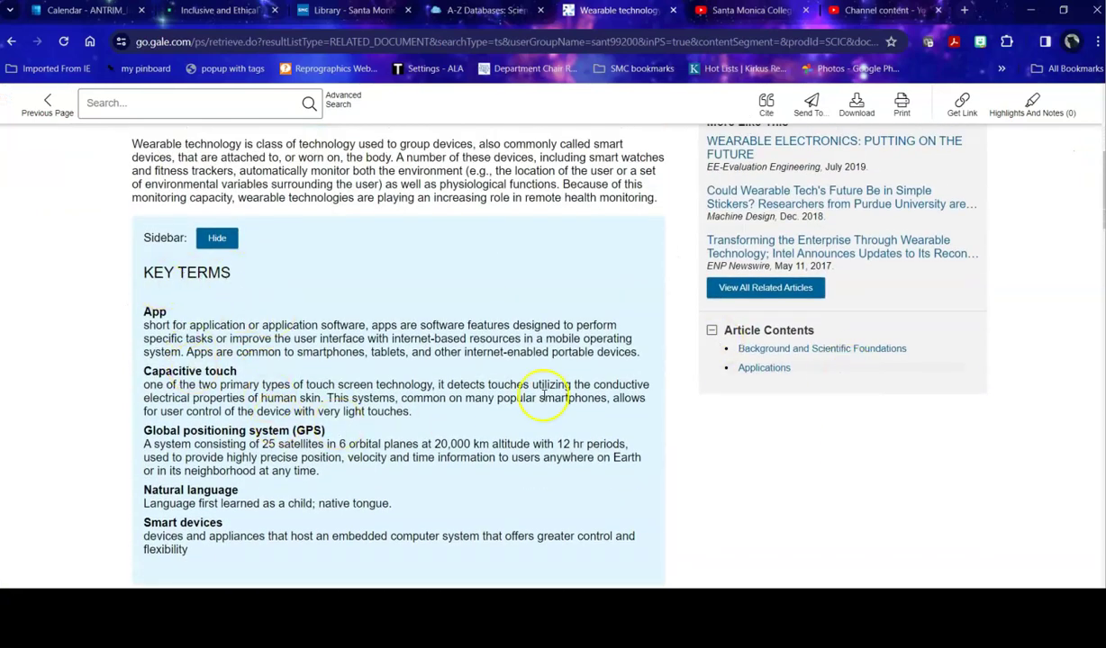
scroll(544, 397, "down", 6)
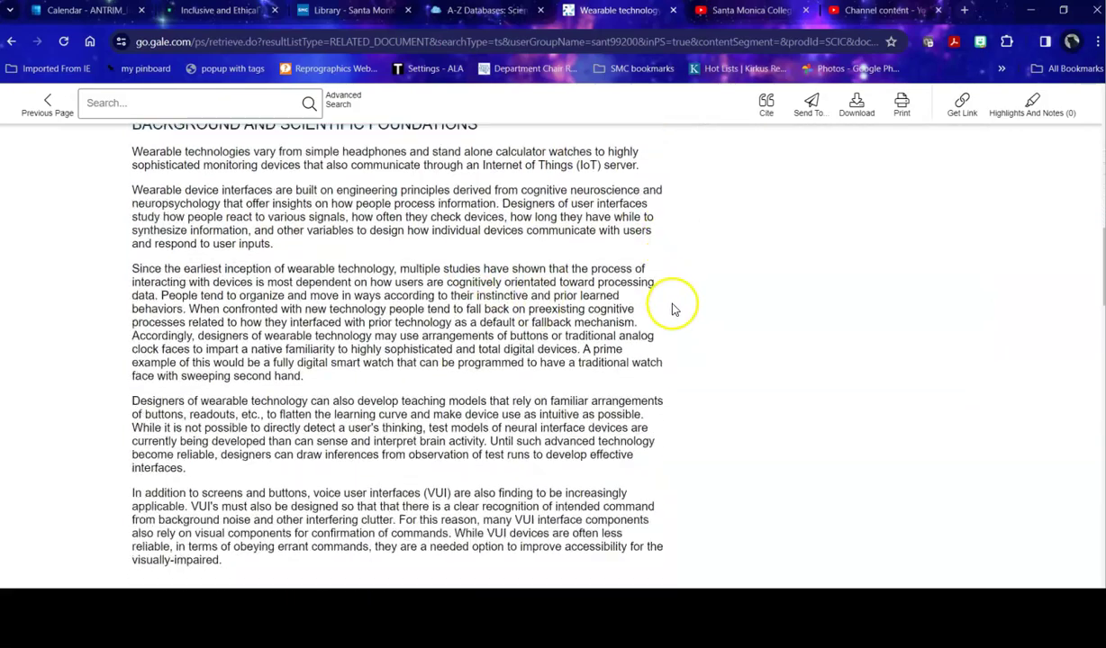
scroll(673, 310, "down", 4)
Step: Read through the rest of the 1,211-word Wearable technology overview
scroll(549, 320, "down", 4)
scroll(576, 314, "down", 5)
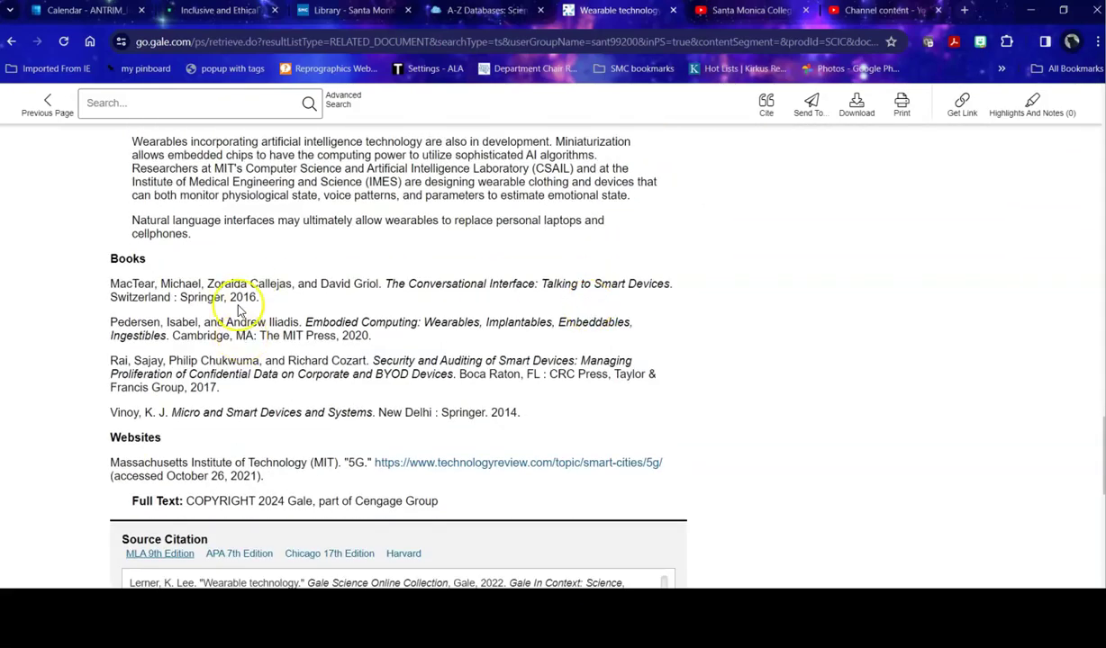
scroll(583, 380, "down", 2)
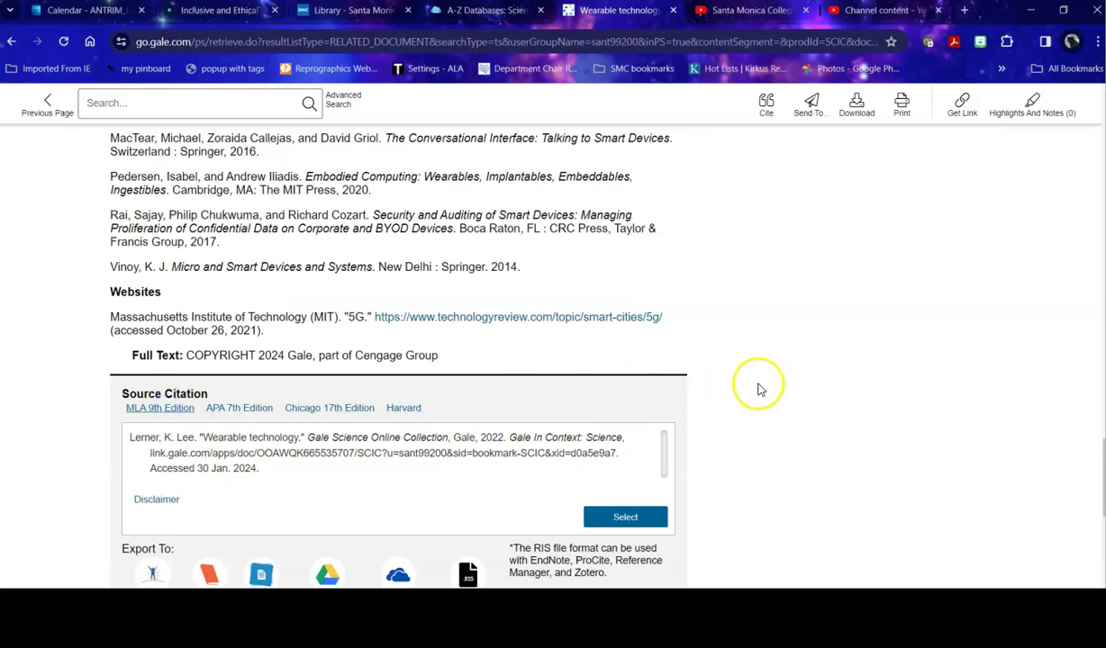
scroll(783, 365, "down", 4)
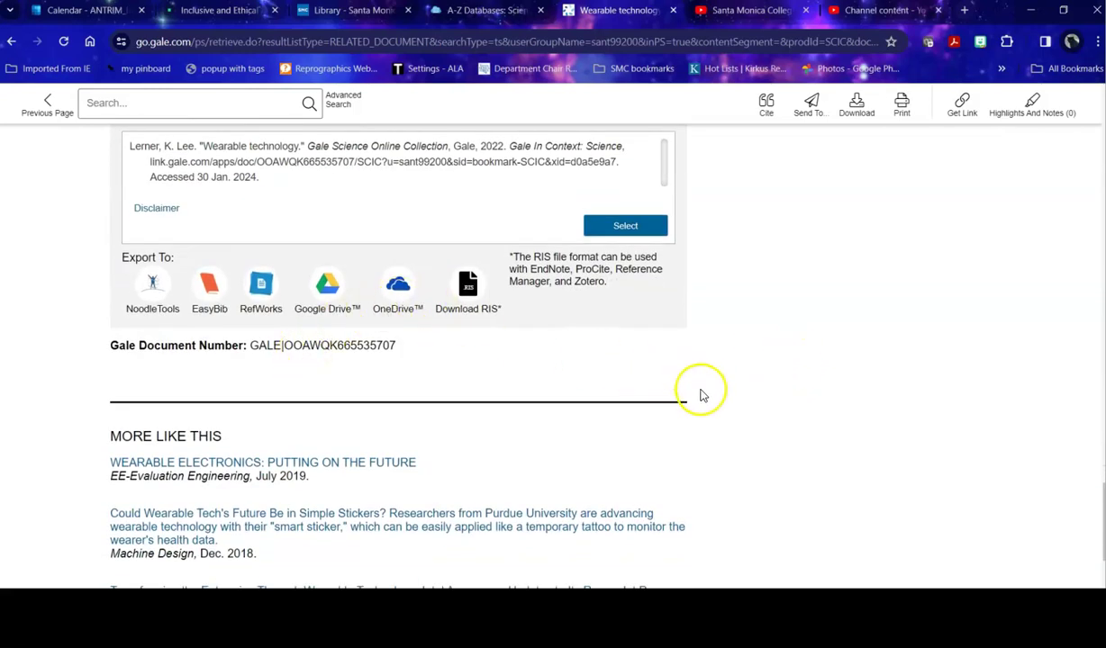
scroll(621, 415, "down", 2)
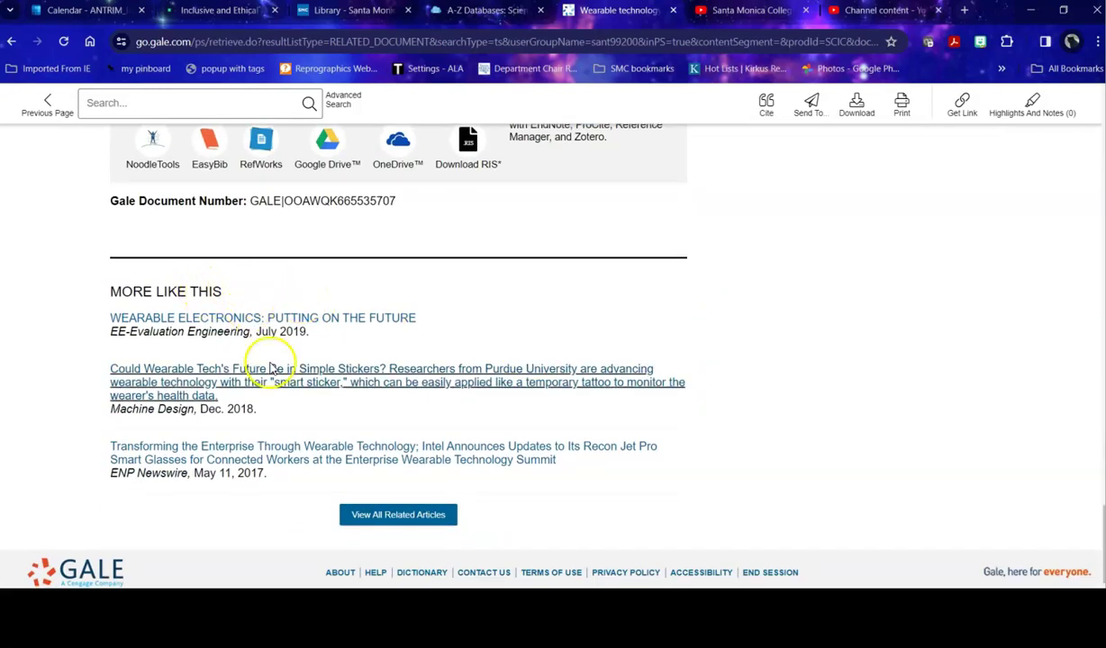
scroll(828, 400, "up", 6)
scroll(833, 386, "up", 20)
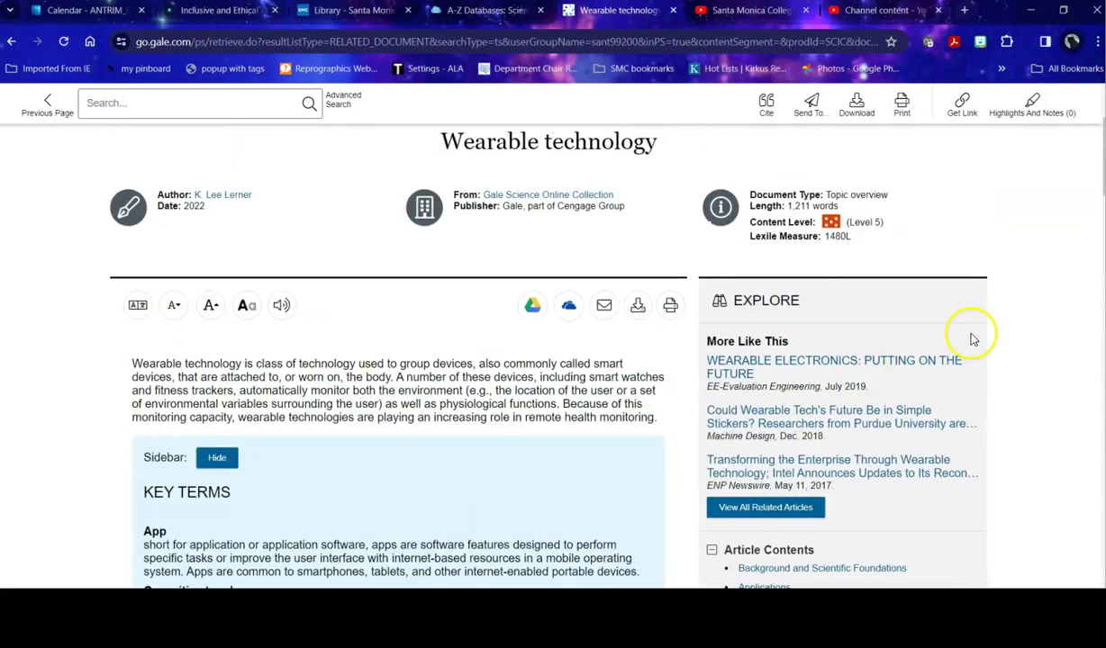
scroll(919, 315, "down", 1)
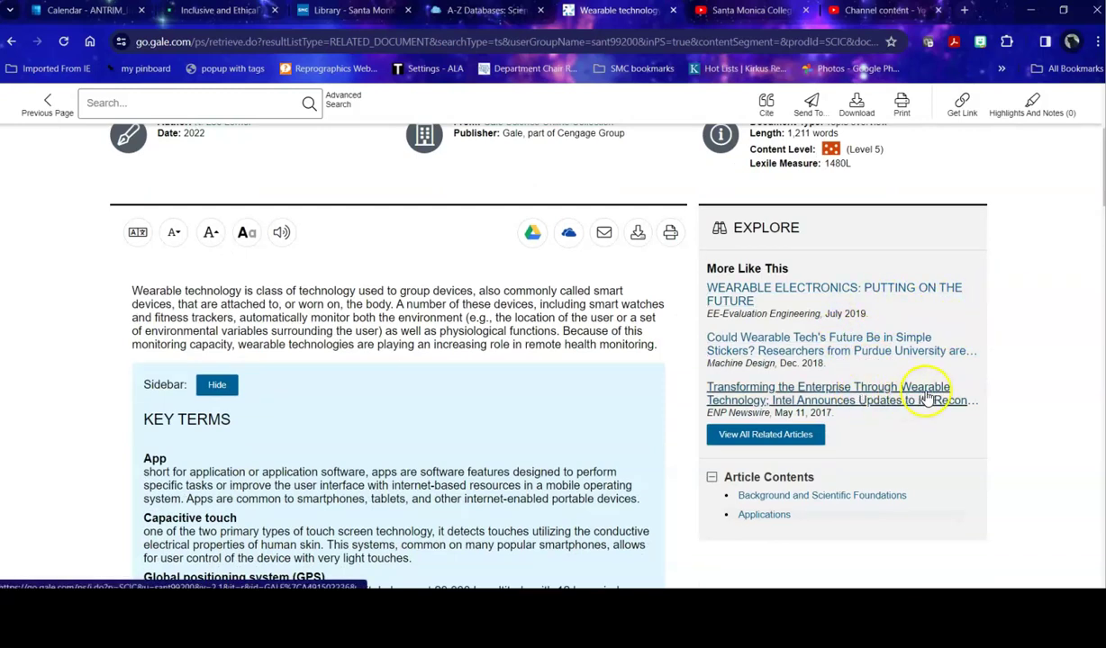
scroll(981, 355, "up", 3)
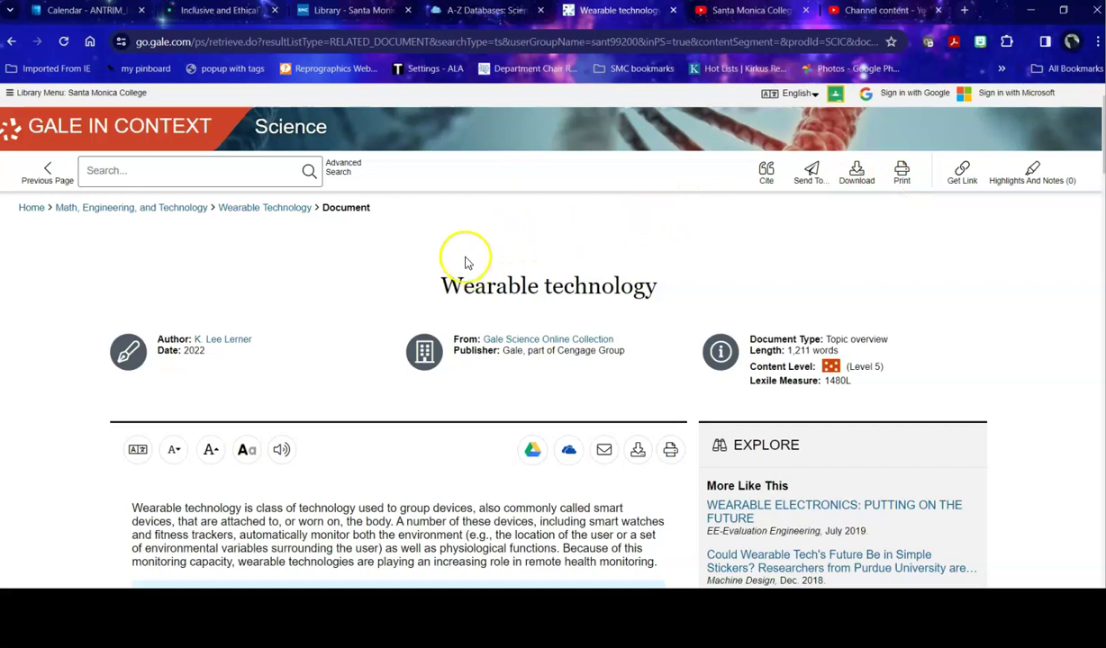
Step: Return to the Wearable Technology topic page and scroll to Featured Content and 151 Academic Journals
left_click(268, 216)
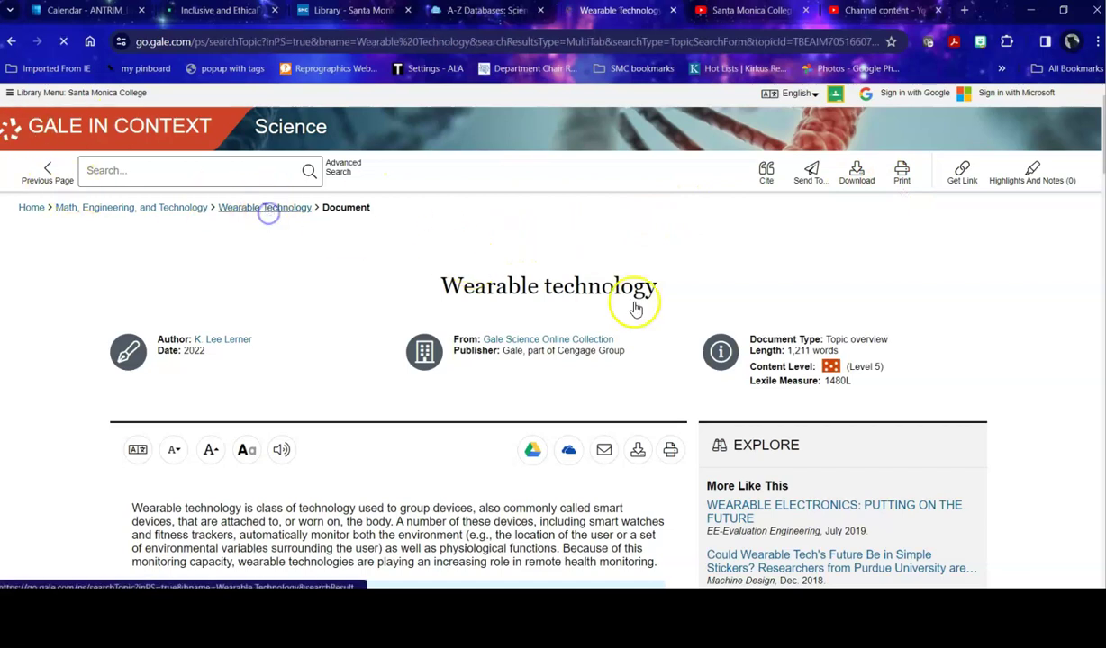
scroll(792, 296, "down", 2)
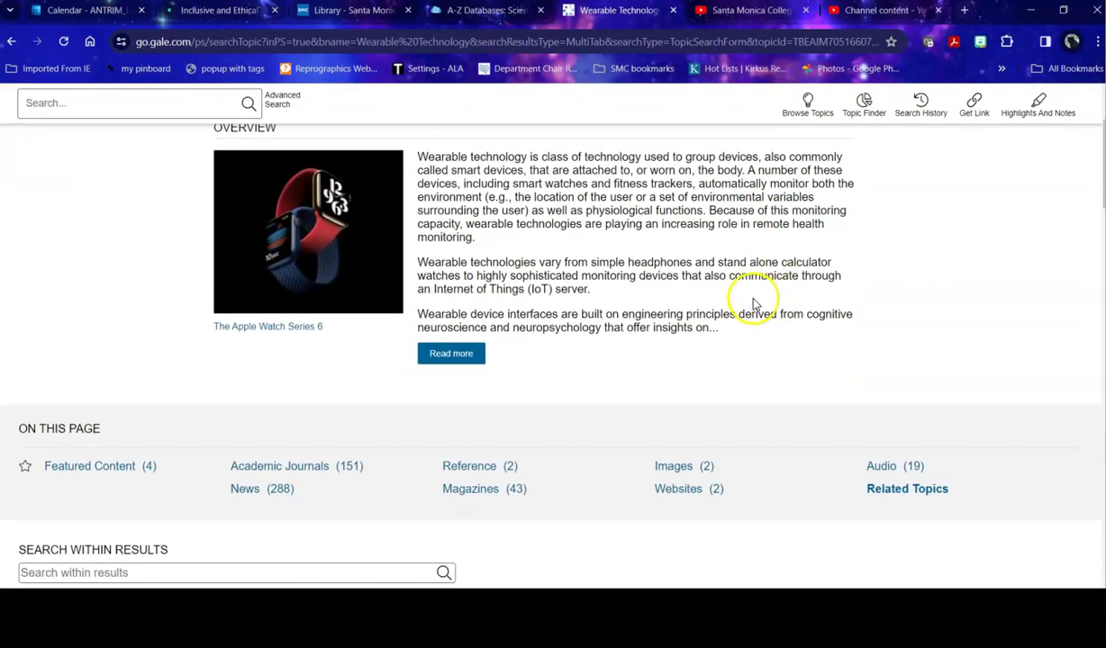
scroll(725, 307, "down", 1)
scroll(720, 302, "down", 1)
scroll(270, 324, "down", 1)
scroll(123, 297, "up", 1)
scroll(144, 328, "down", 1)
scroll(145, 328, "down", 1)
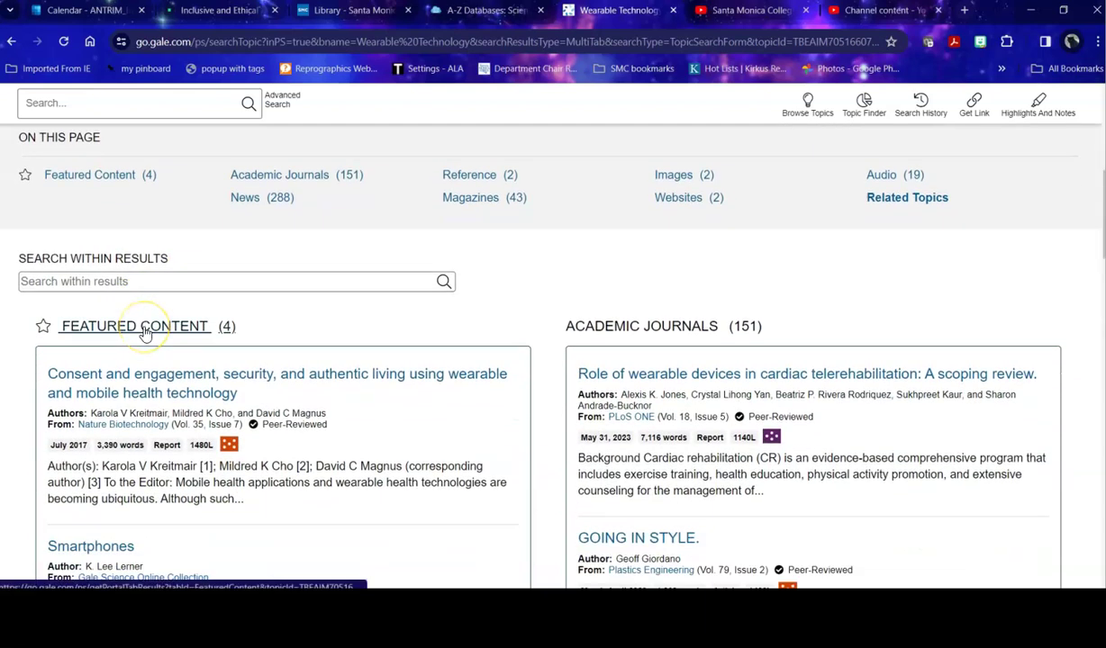
scroll(388, 353, "up", 2)
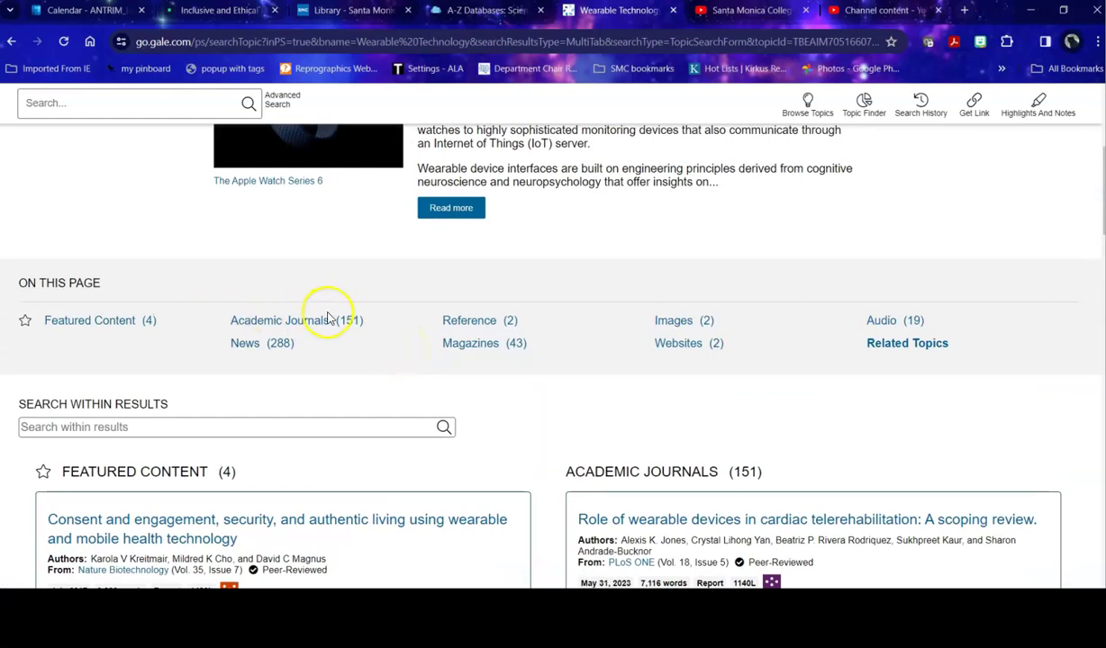
scroll(329, 317, "down", 1)
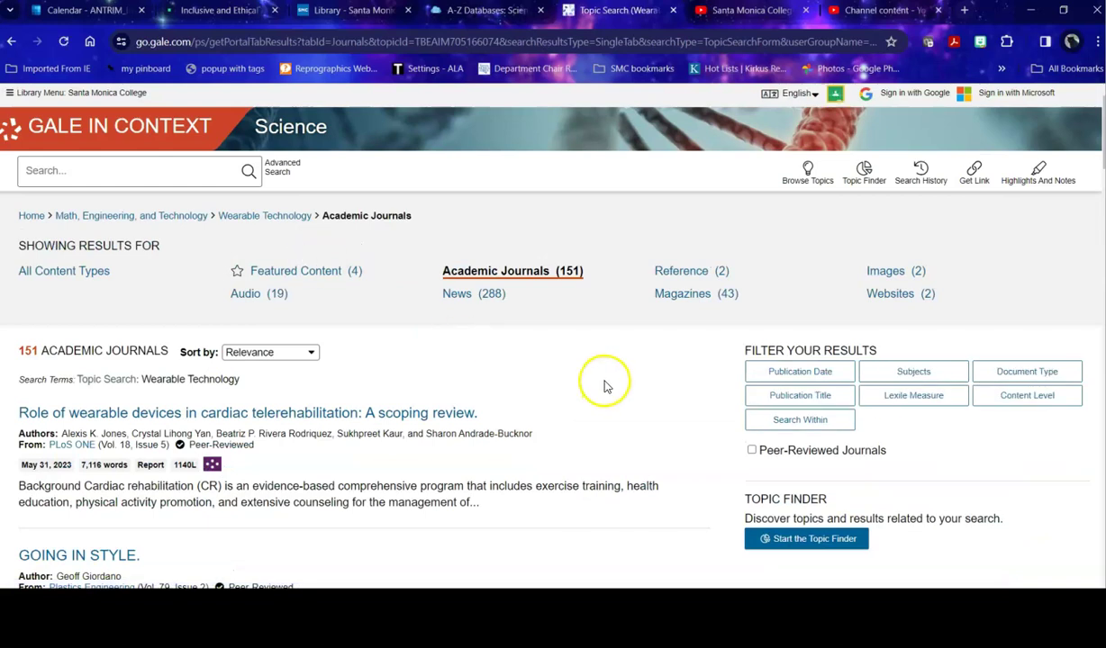
Step: Limit the Academic Journals results to publication dates 2021 to 2024, leaving 53 journals
scroll(605, 374, "down", 1)
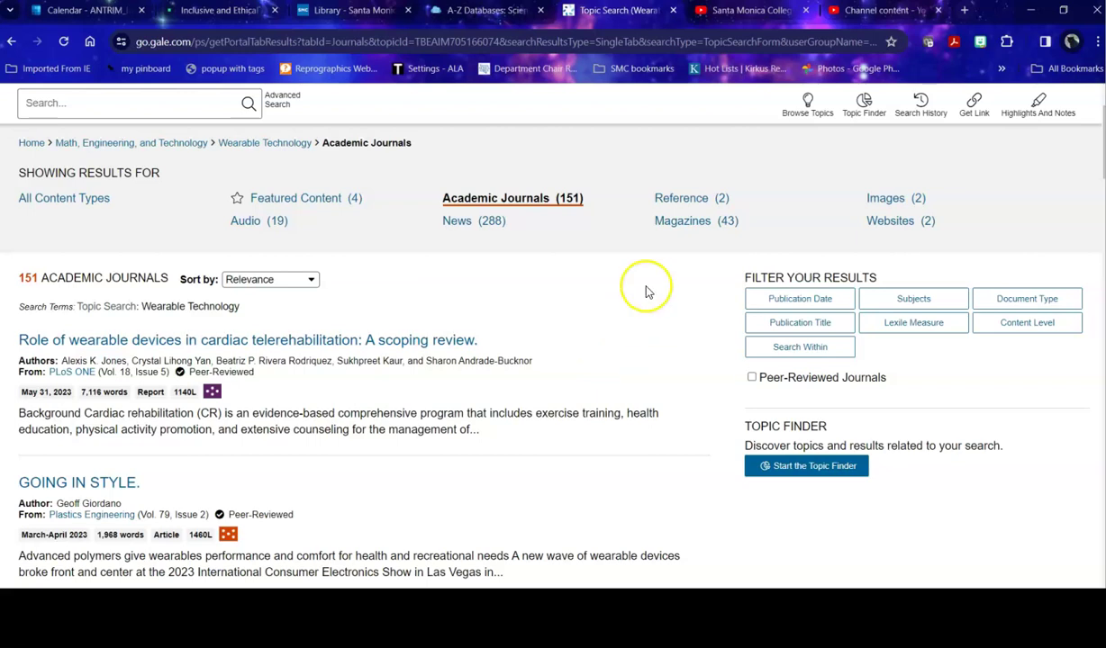
scroll(651, 282, "down", 1)
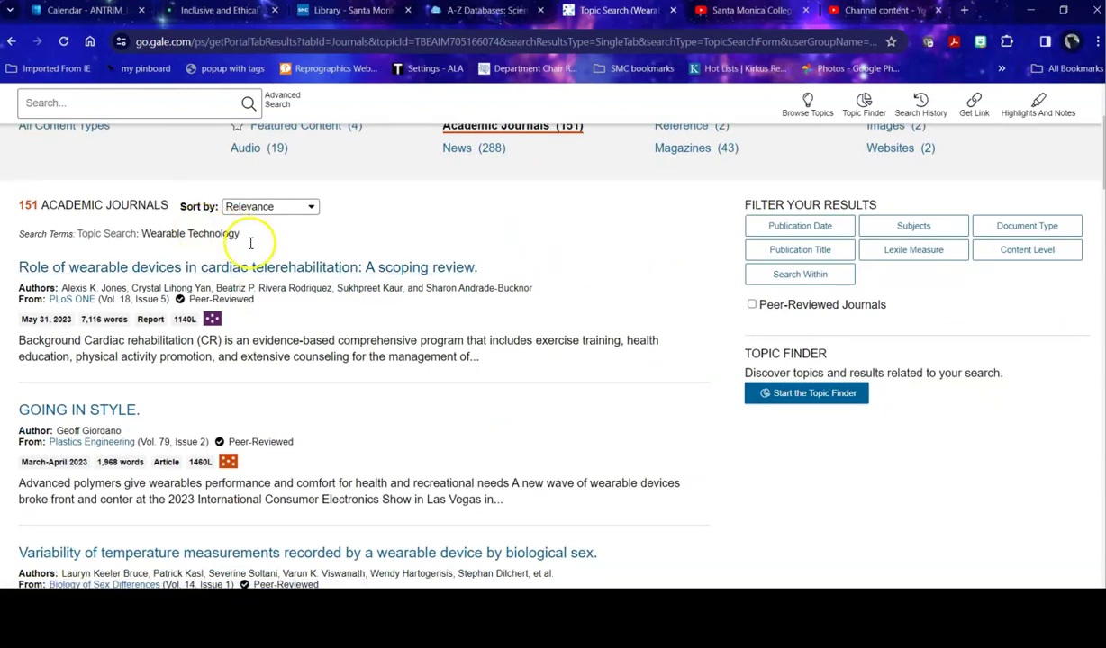
left_click(826, 227)
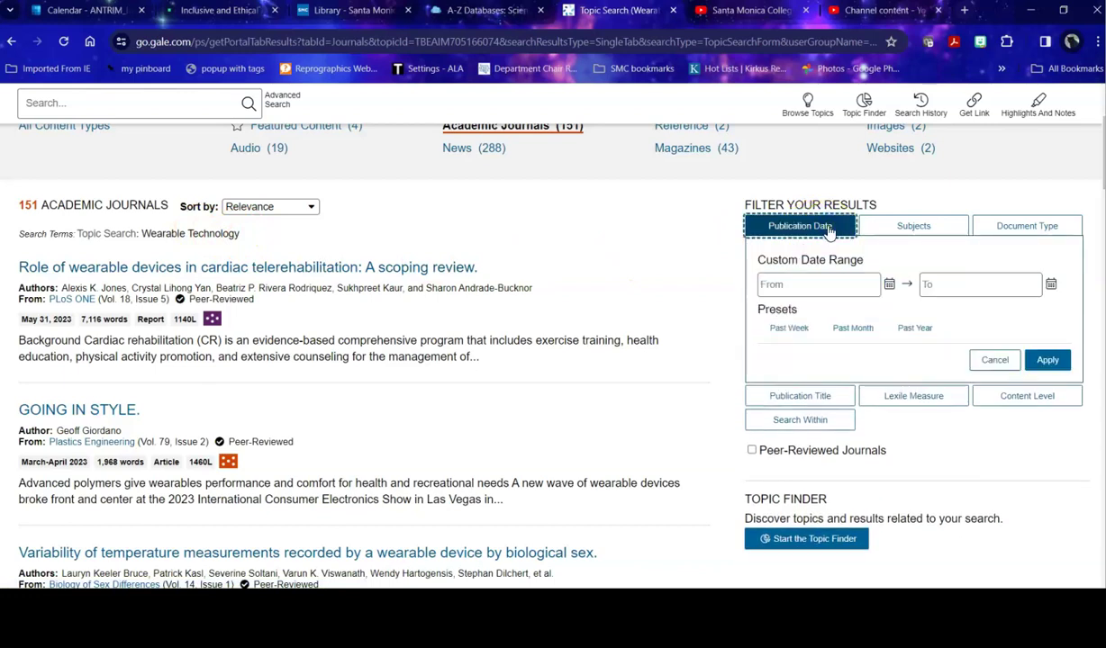
left_click(832, 286)
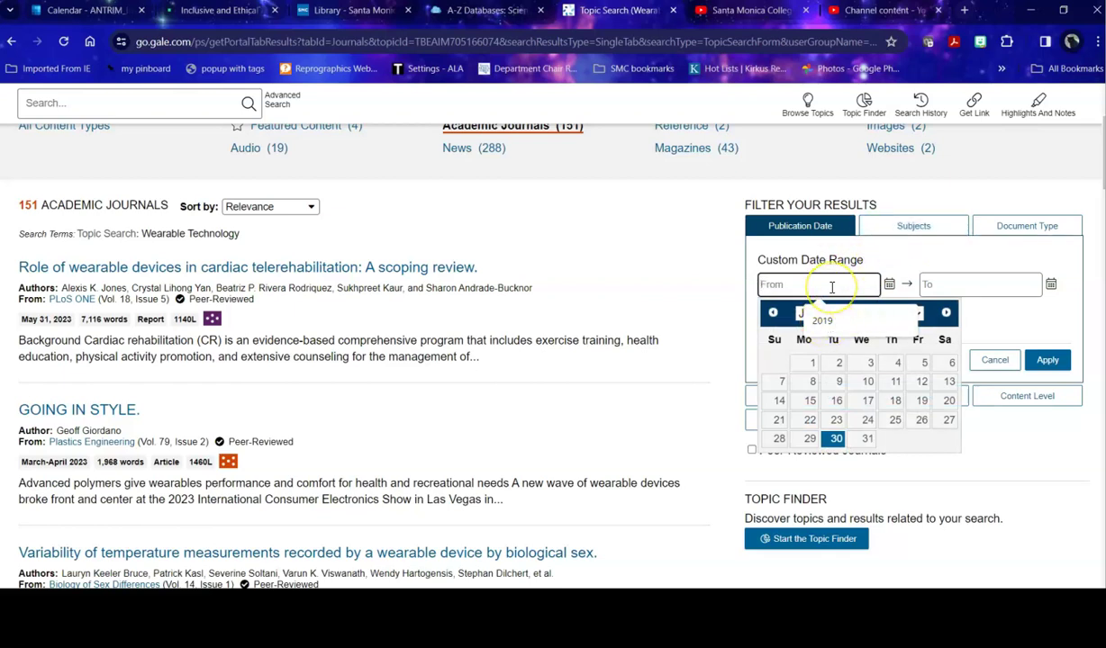
type("2021")
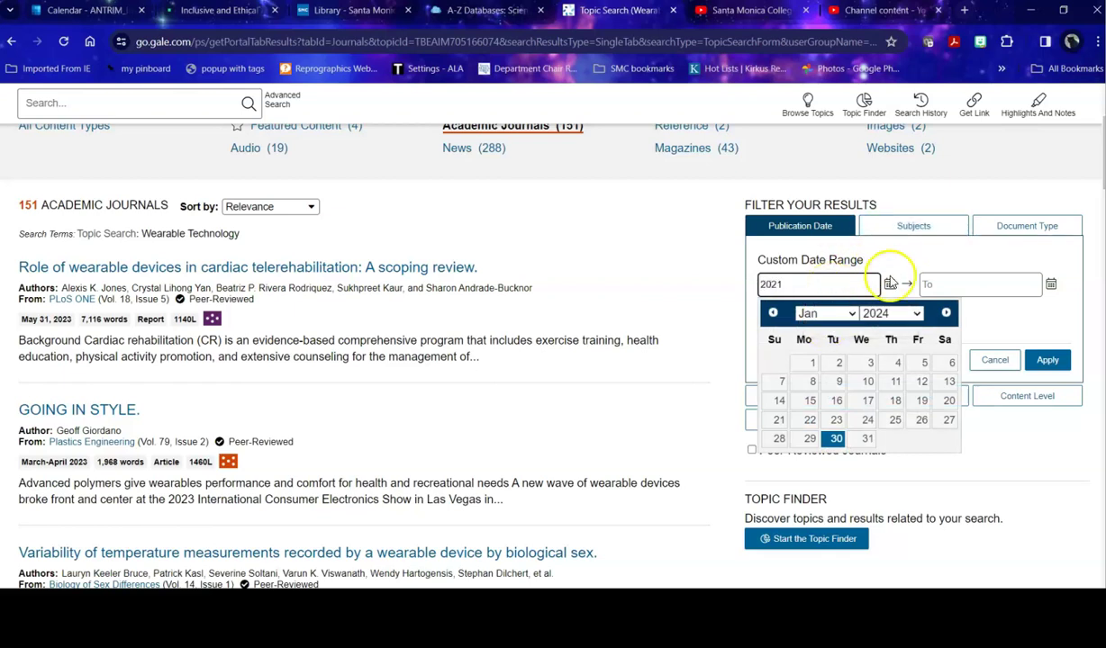
left_click(932, 284)
type("2024")
left_click(815, 357)
left_click(1048, 362)
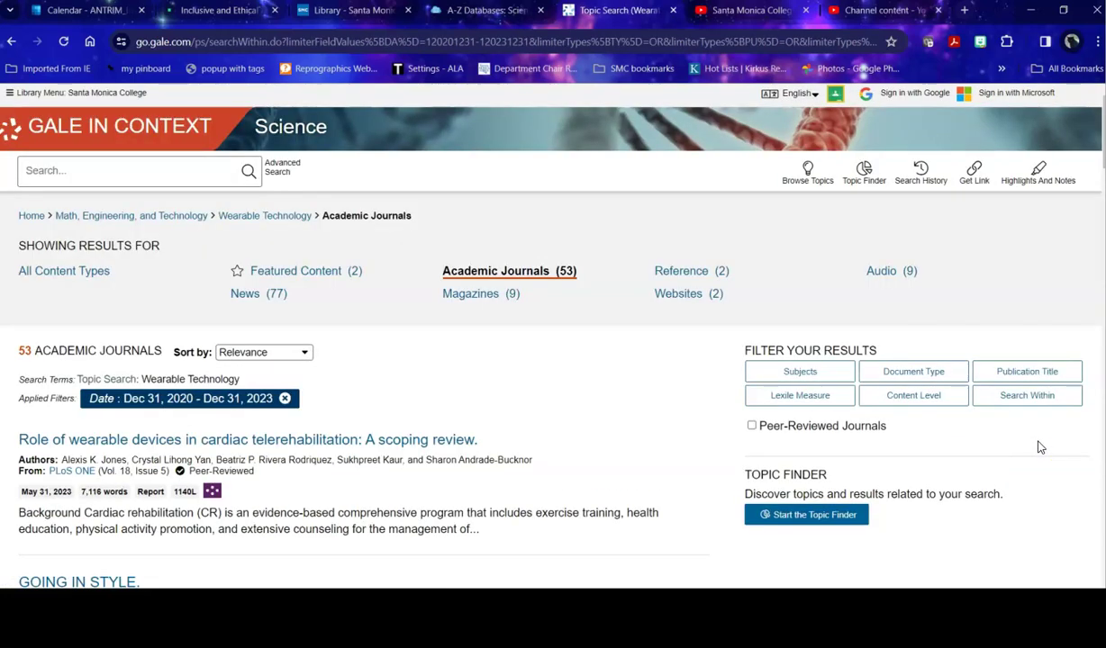
Step: Filter the 2020–2023 journal results to the Article document type, leaving 13 results
left_click(914, 374)
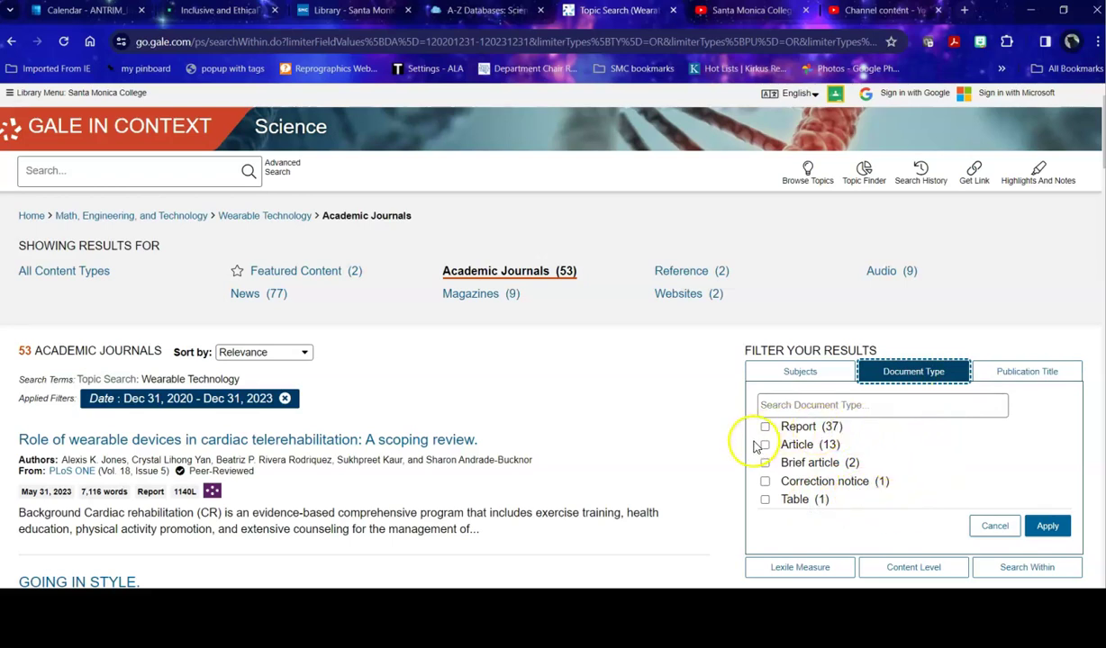
left_click(765, 445)
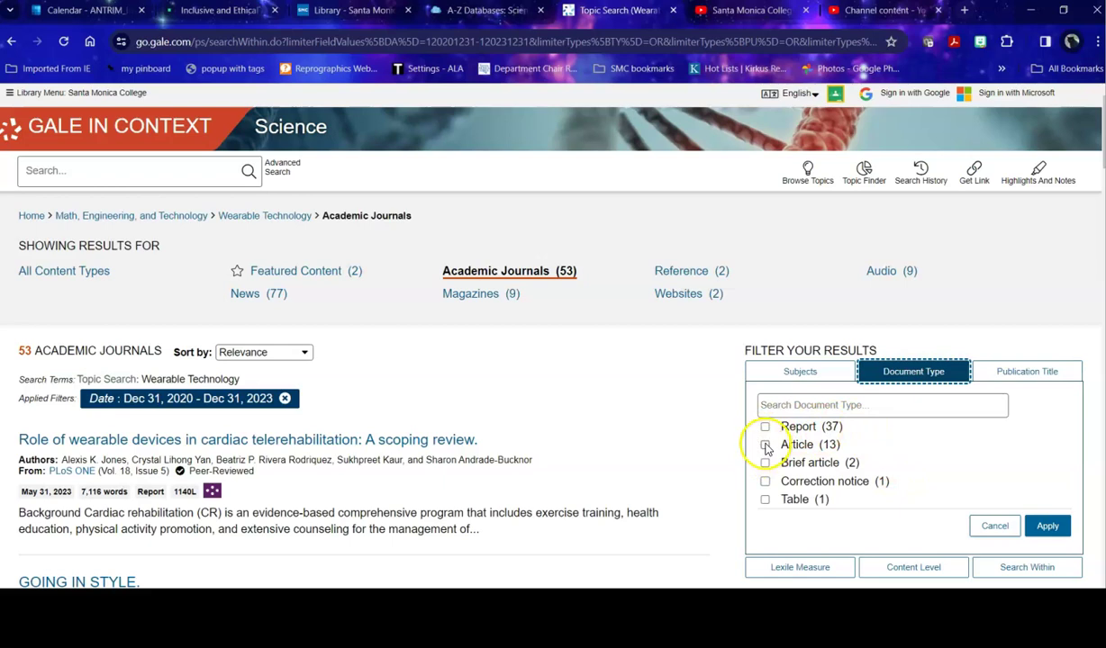
left_click(1050, 528)
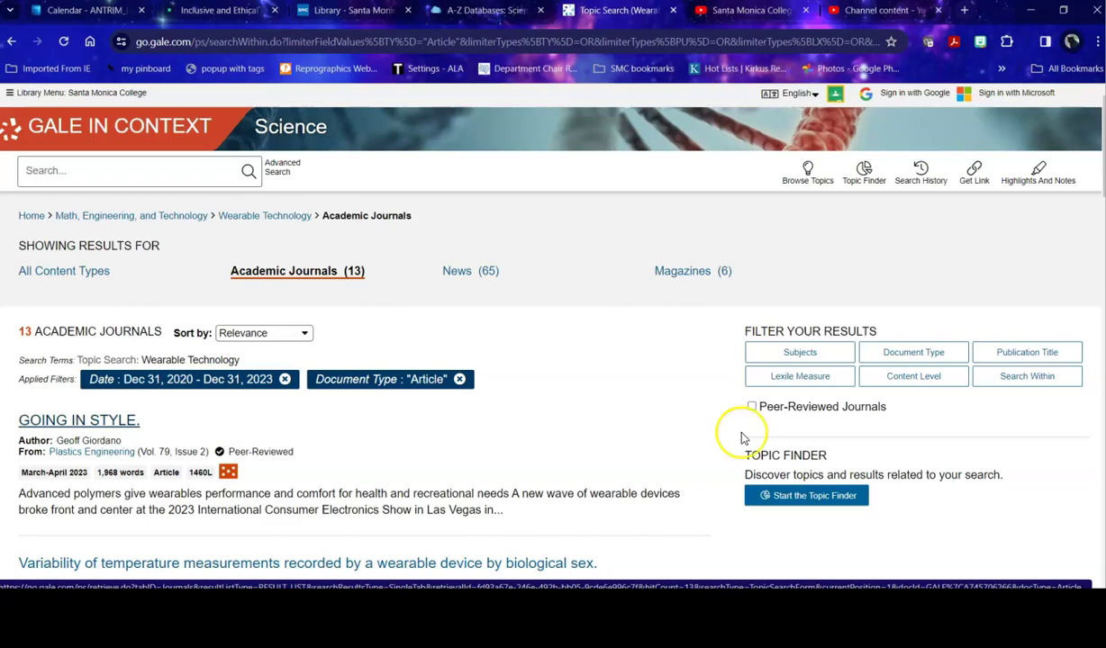
left_click(810, 357)
Step: Scroll through the 7 journal results filtered by the Wearable computers subject
scroll(967, 413, "down", 2)
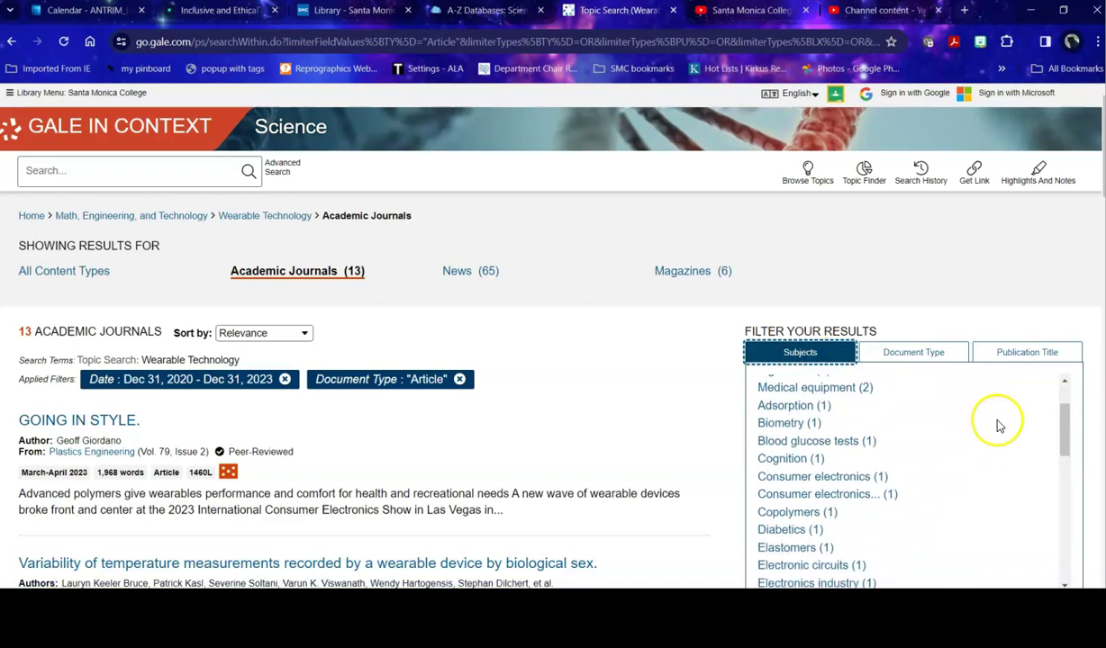
scroll(1094, 414, "down", 1)
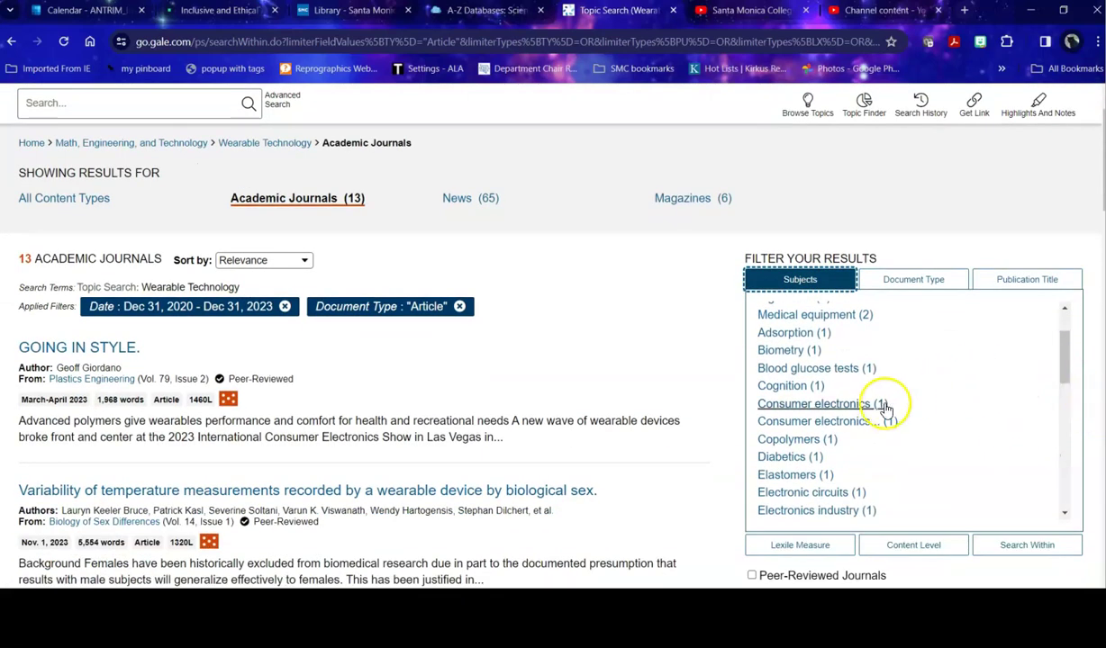
scroll(936, 382, "up", 2)
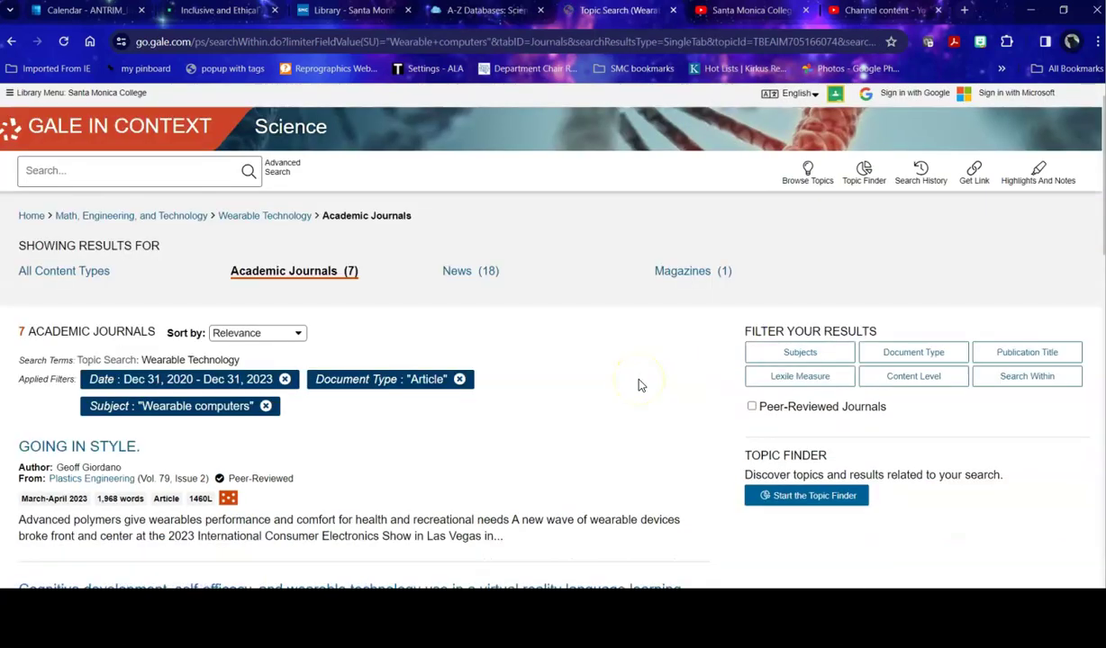
scroll(613, 377, "down", 2)
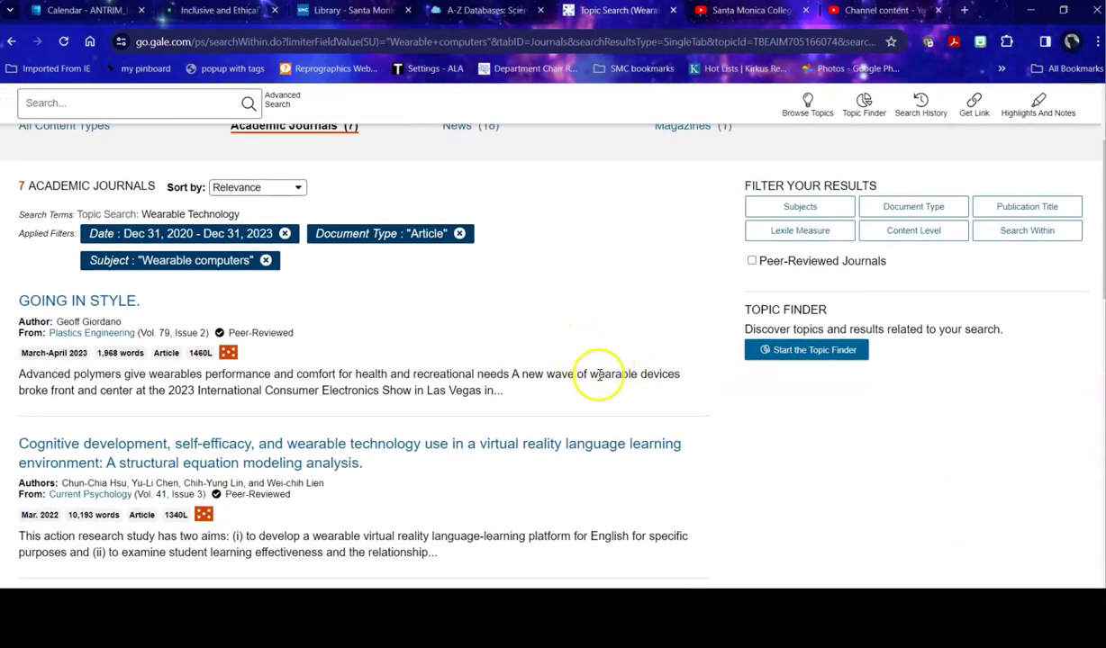
scroll(594, 374, "down", 3)
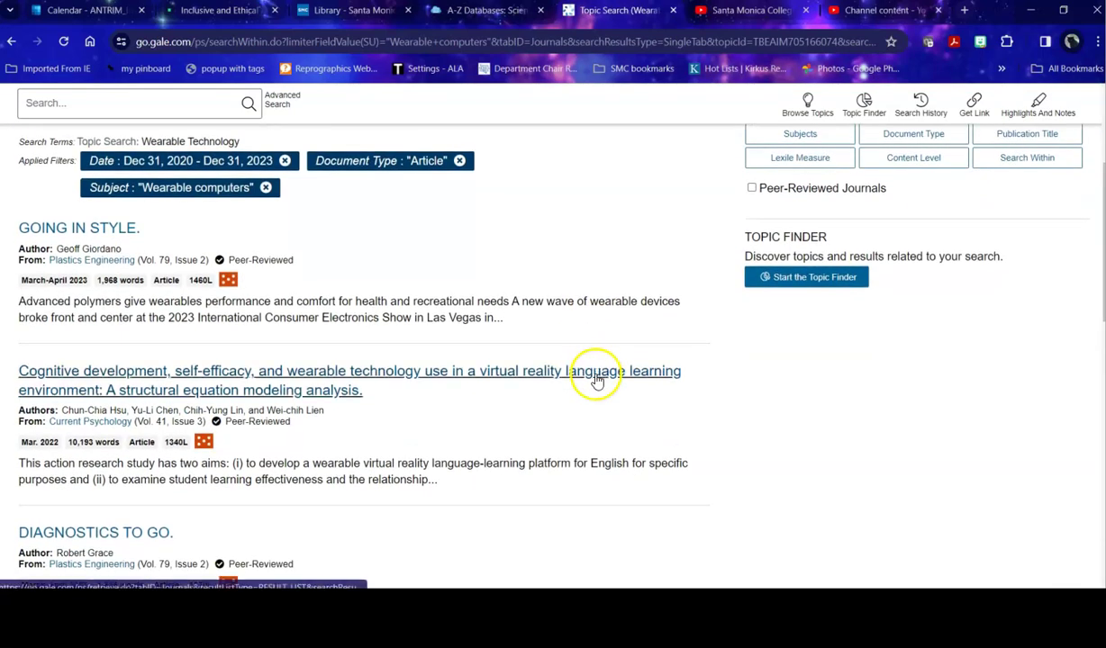
scroll(590, 377, "down", 2)
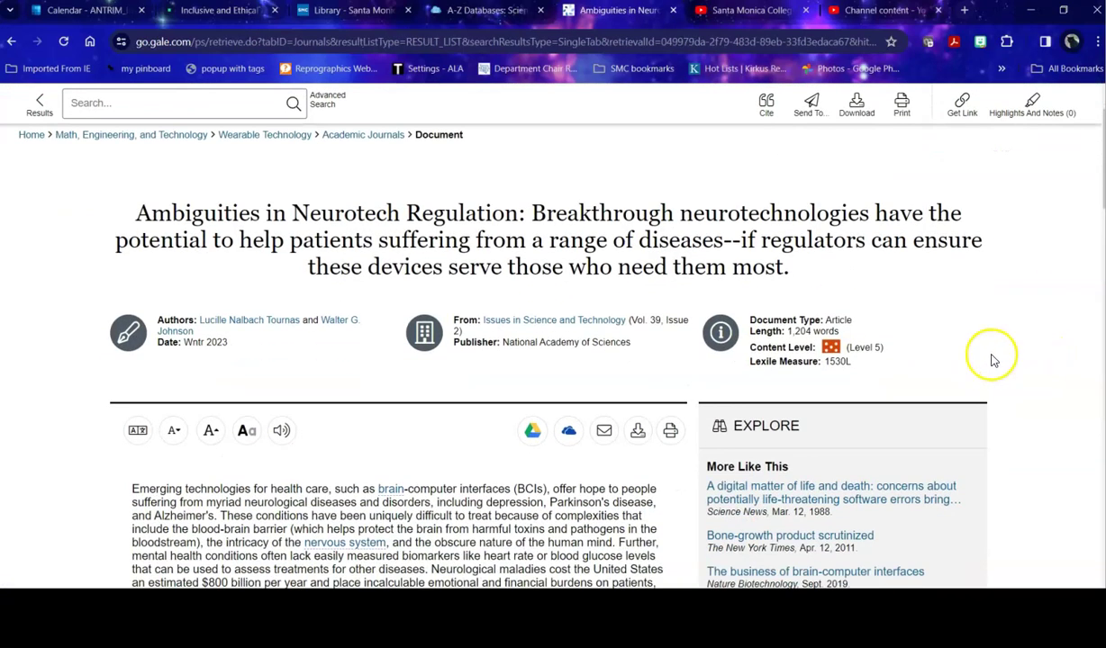
Step: Read through the 'Ambiguities in Neurotech Regulation' article, its source citation and Related Subjects
scroll(592, 363, "down", 1)
scroll(523, 369, "down", 5)
scroll(523, 370, "down", 15)
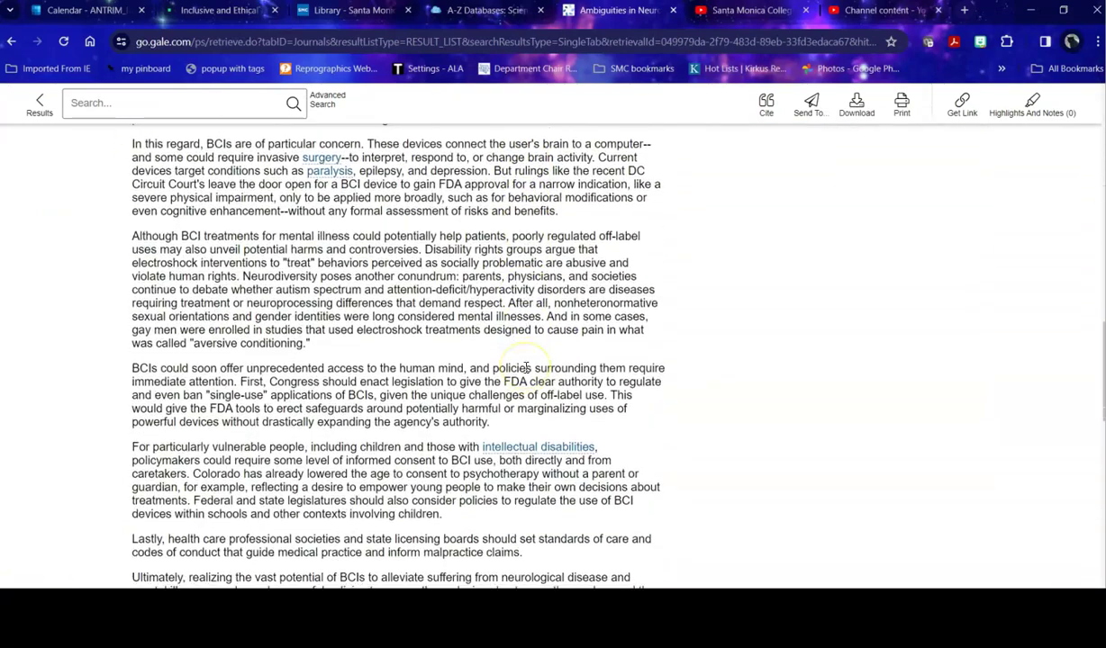
scroll(527, 373, "down", 1)
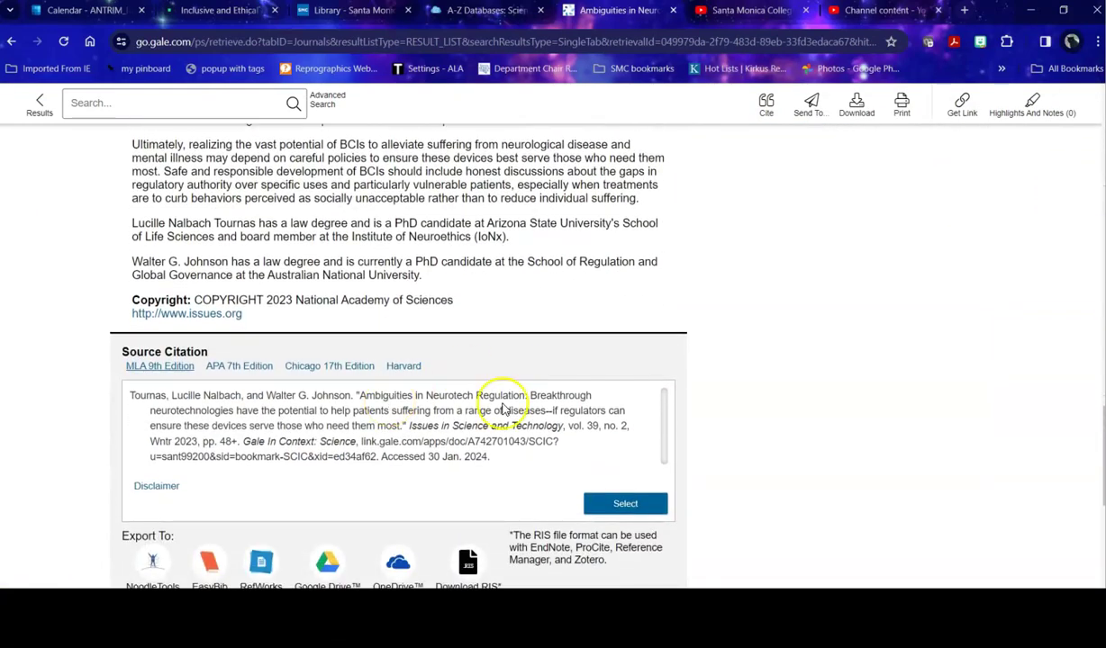
scroll(630, 407, "down", 5)
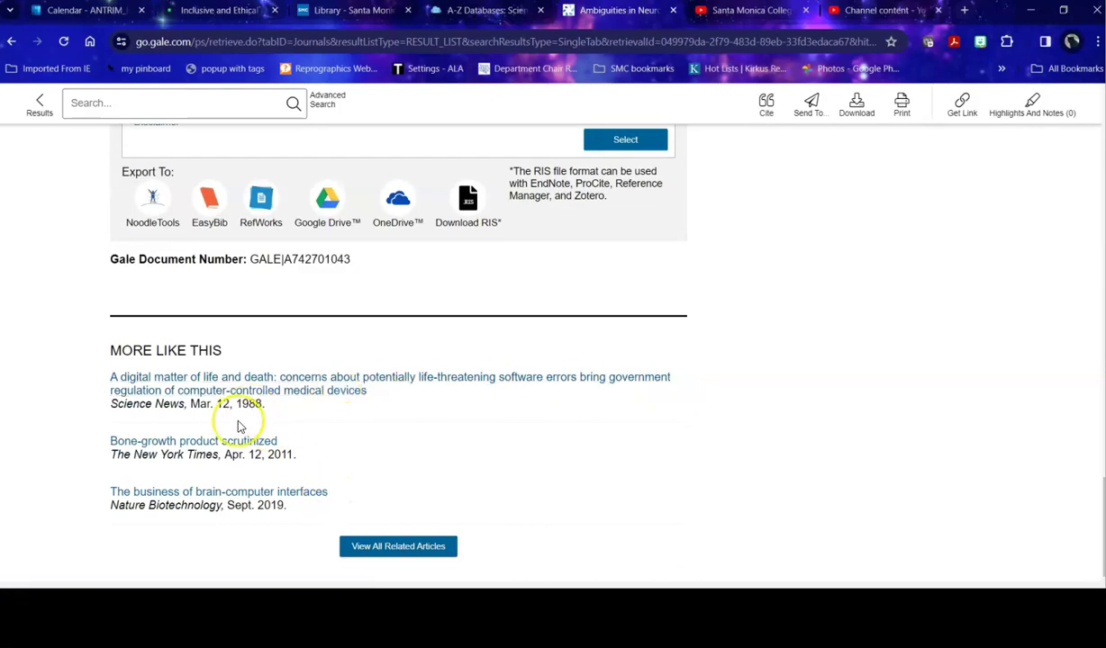
scroll(822, 403, "up", 15)
scroll(822, 407, "up", 6)
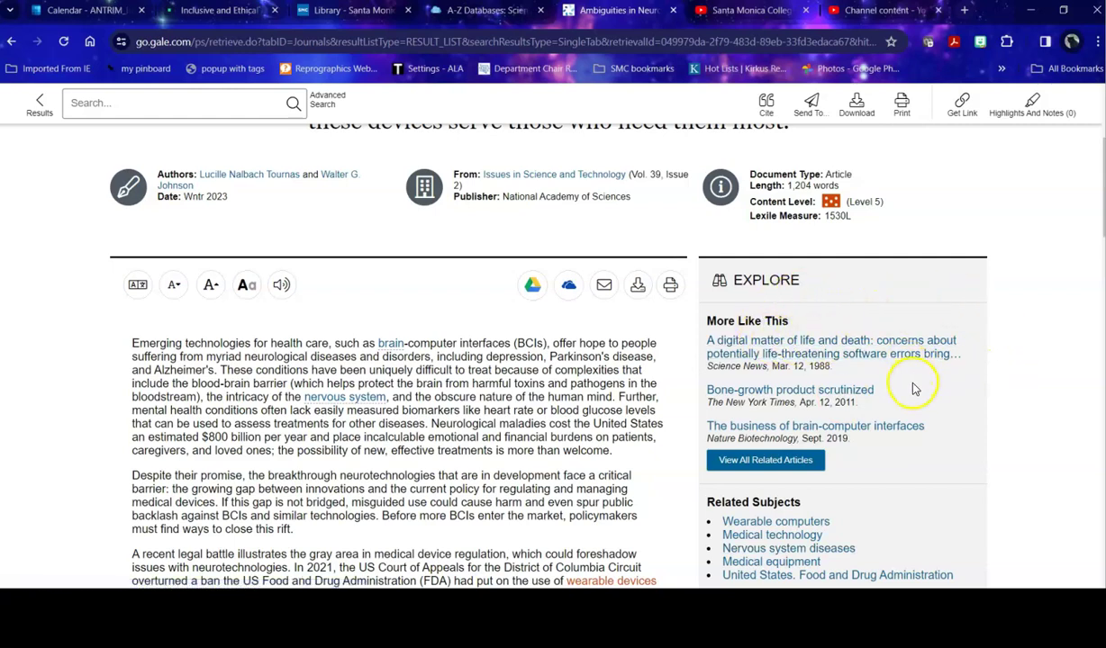
scroll(913, 390, "down", 1)
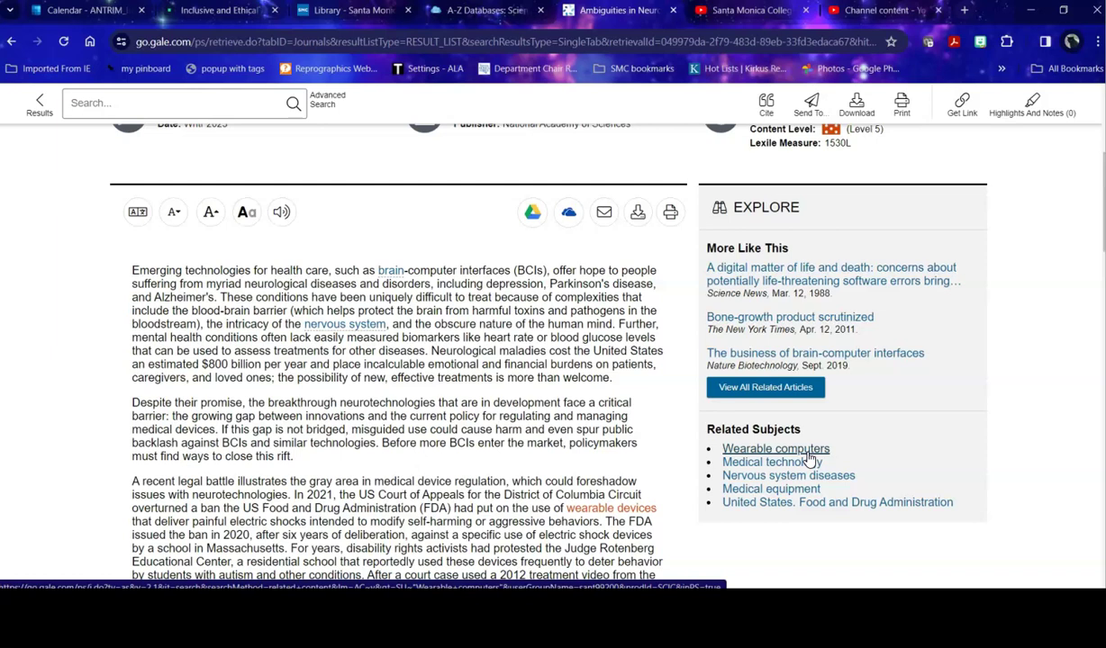
scroll(809, 460, "up", 1)
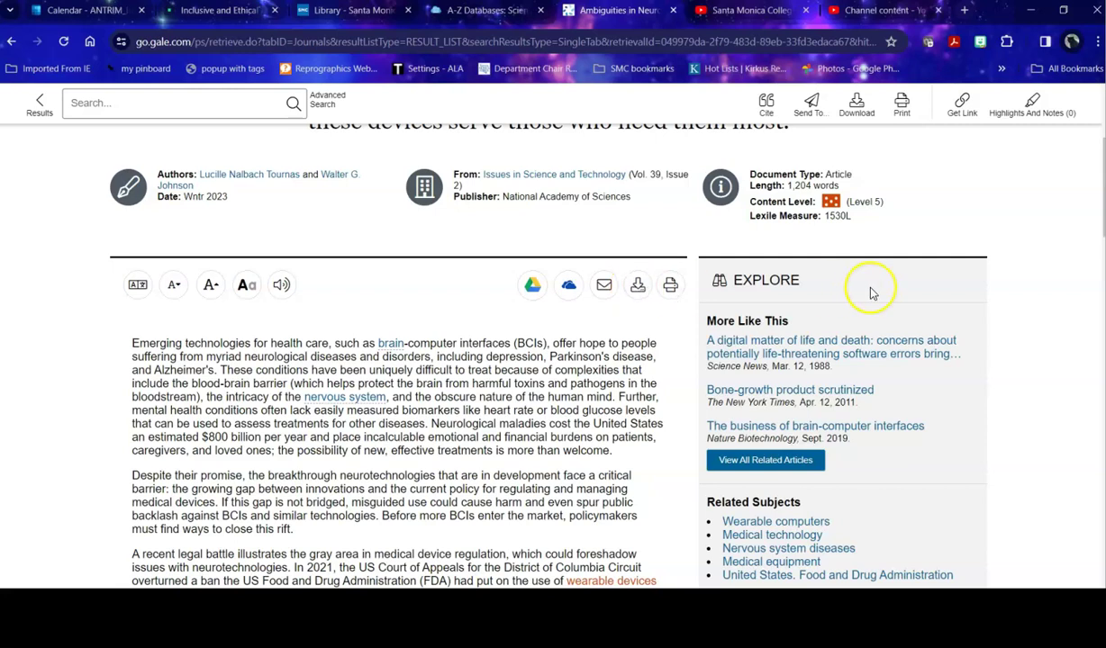
scroll(938, 293, "up", 3)
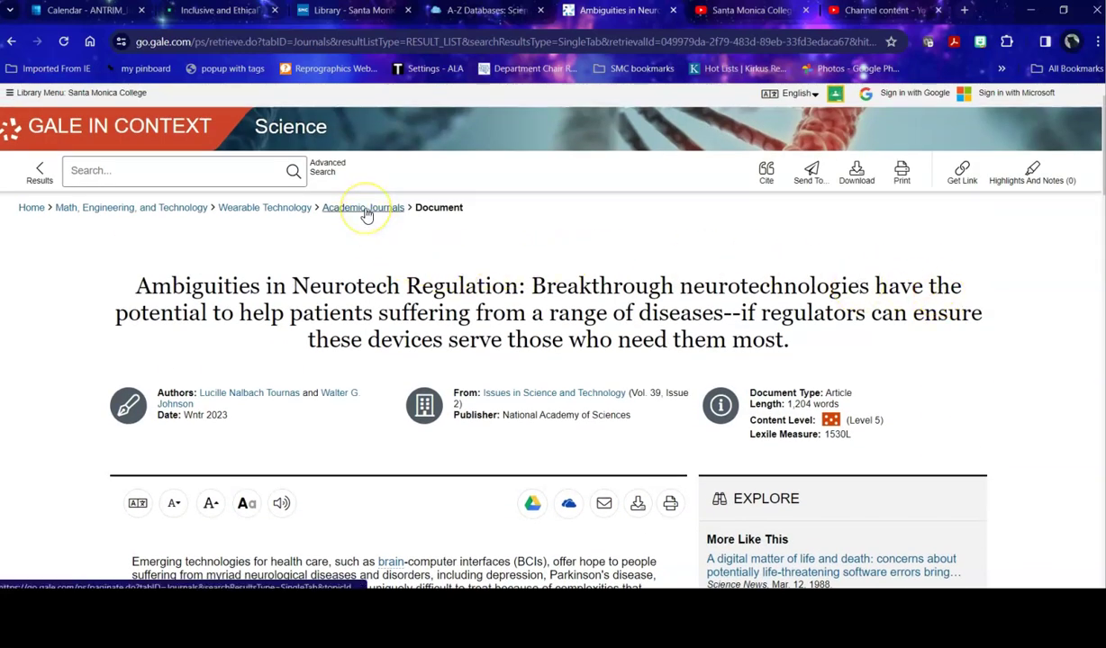
Step: Return to the Wearable Technology topic page and look over its contents
left_click(275, 209)
scroll(587, 242, "down", 1)
scroll(587, 241, "down", 3)
scroll(798, 335, "up", 3)
scroll(340, 369, "down", 2)
scroll(339, 369, "down", 1)
scroll(967, 400, "up", 3)
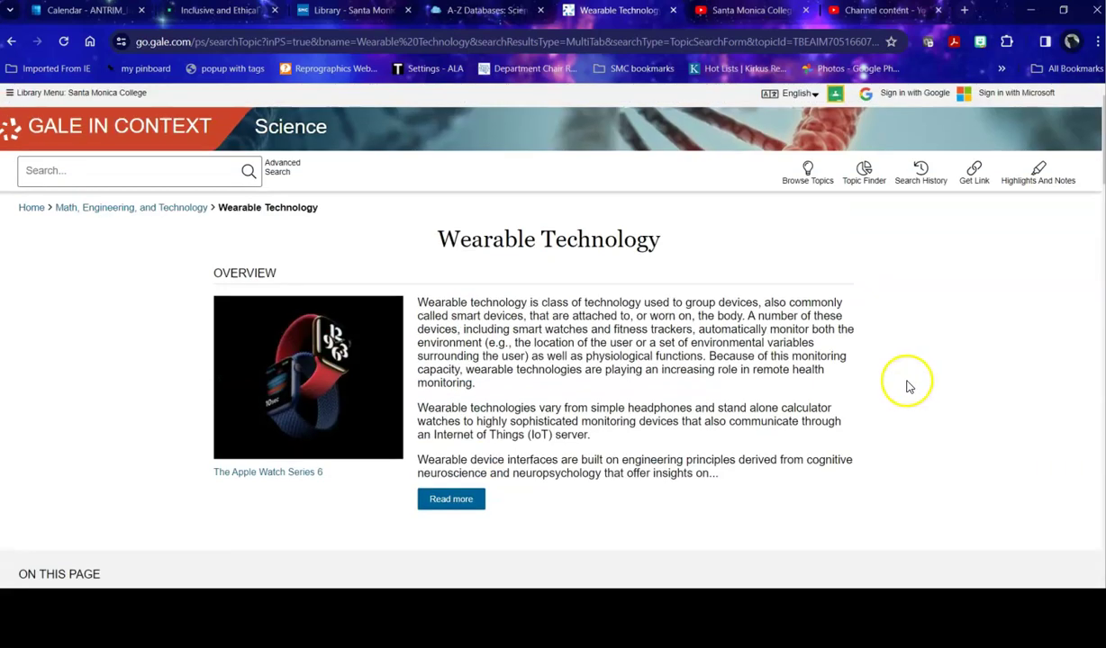
Step: Browse the Math, Engineering, and Technology topic list from 3D Printing onward
left_click(106, 216)
scroll(612, 329, "down", 2)
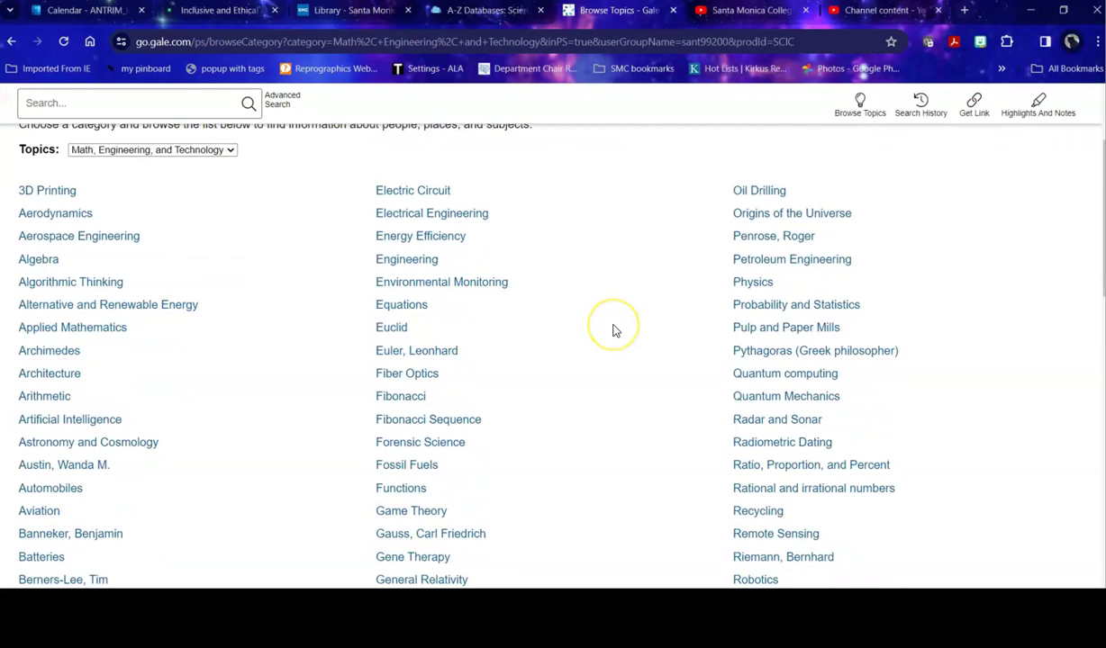
scroll(610, 333, "down", 6)
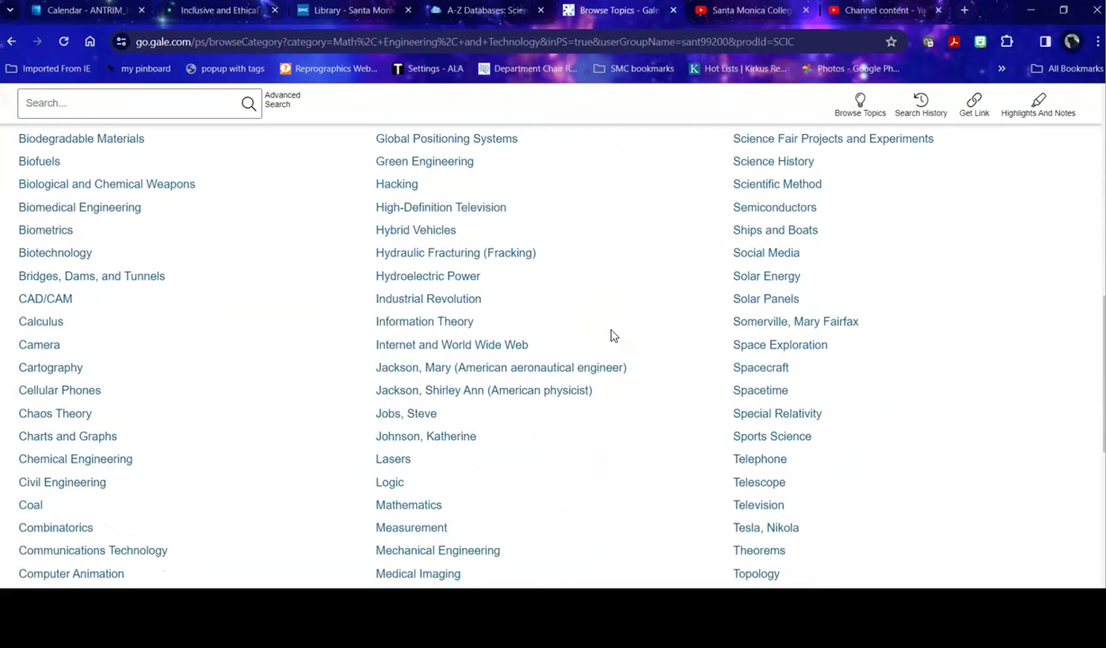